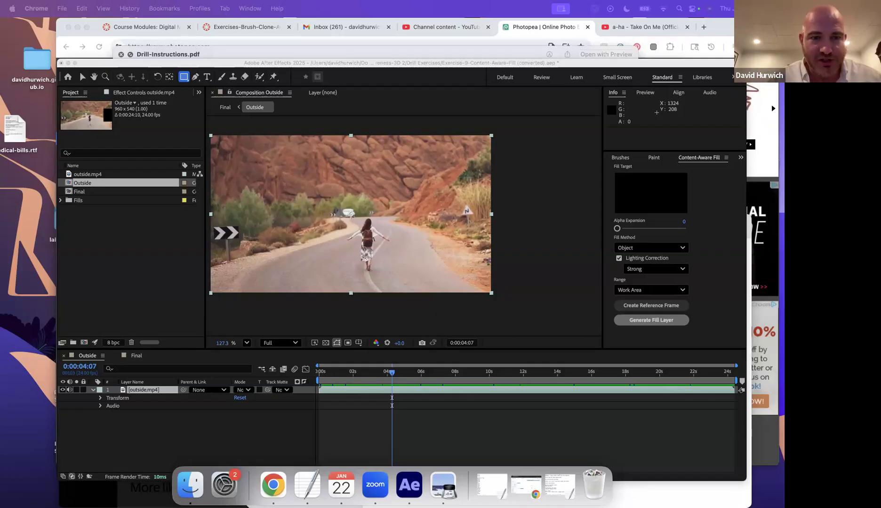
- Draw a test rectangle mask on the road clip, undo it, and show the Window menu's panel list
drag(210, 276, 207, 272)
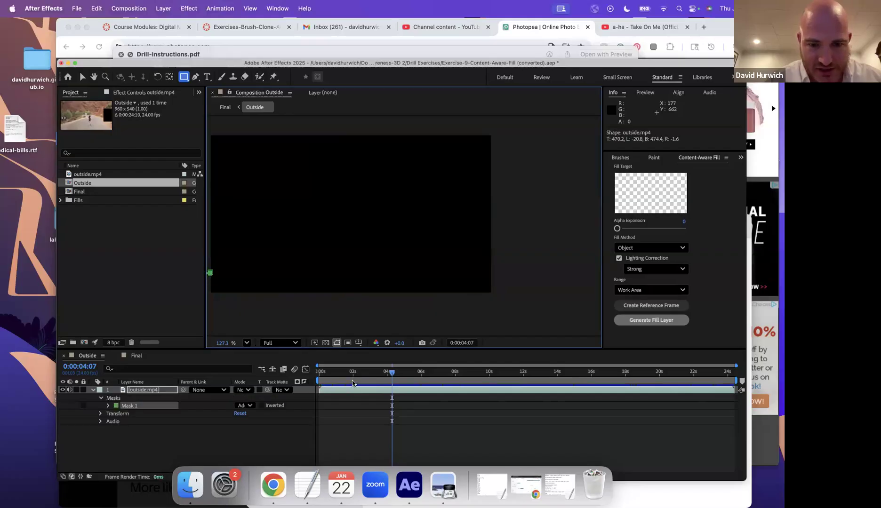
key(Home)
key(super+z)
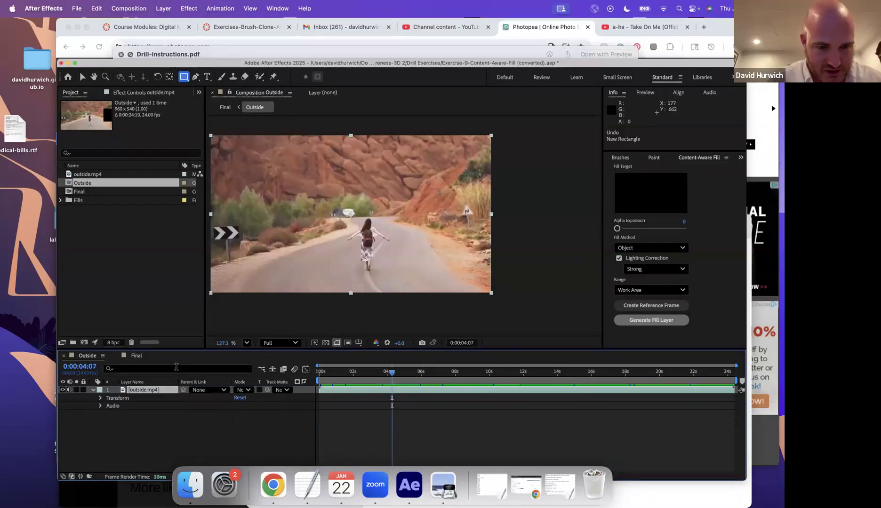
click(279, 8)
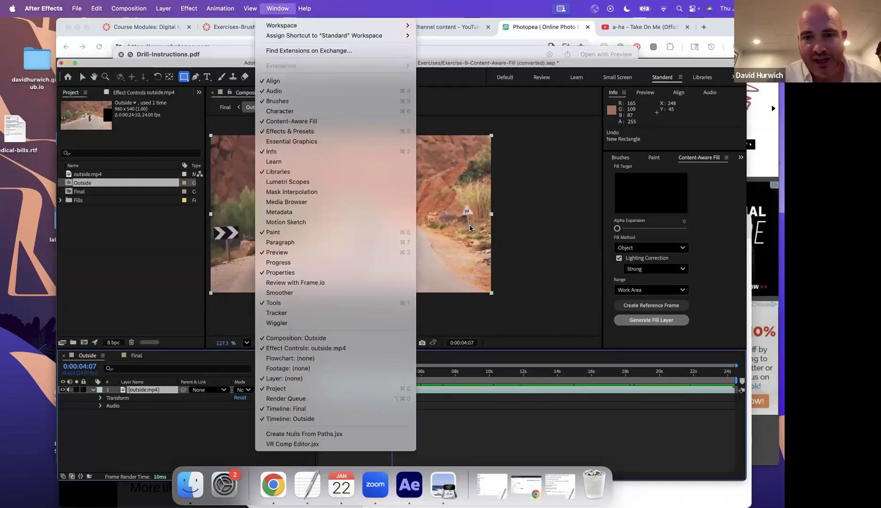
- Dismiss the panel list, return to the first frame, and preview the Outside road clip
click(503, 201)
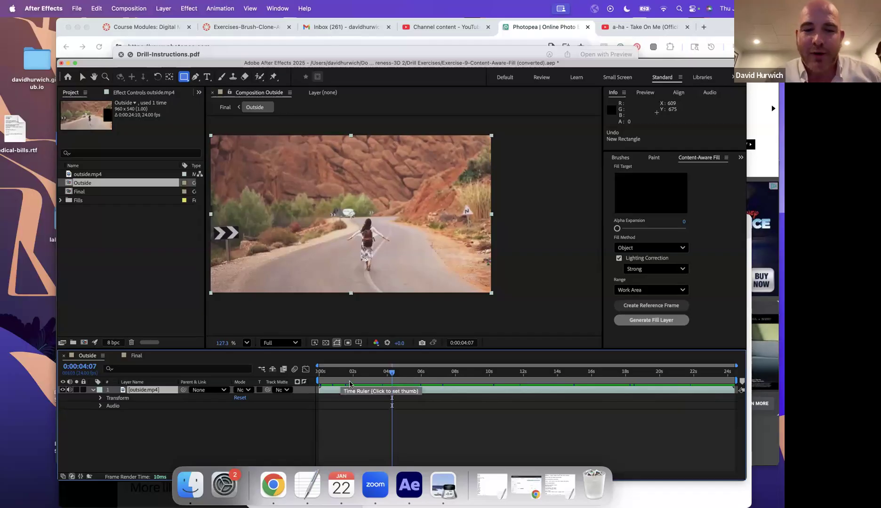
click(339, 380)
click(316, 376)
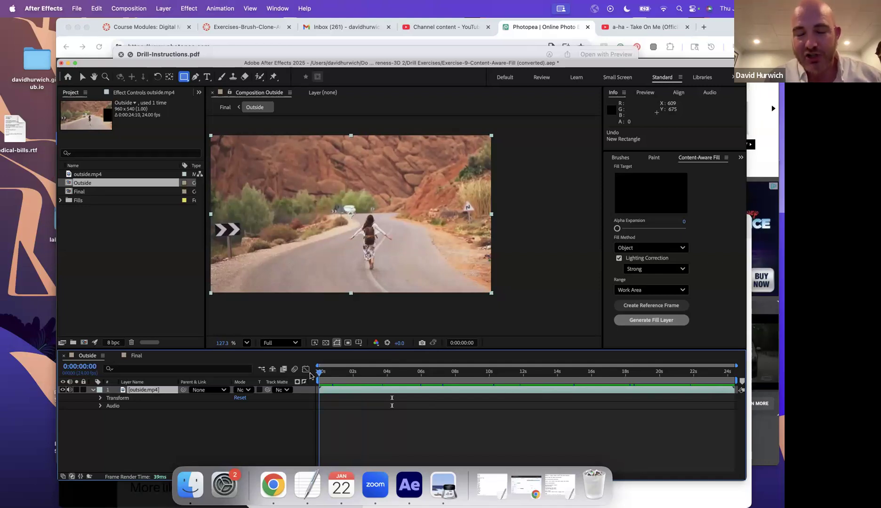
drag(320, 374, 240, 389)
key(space)
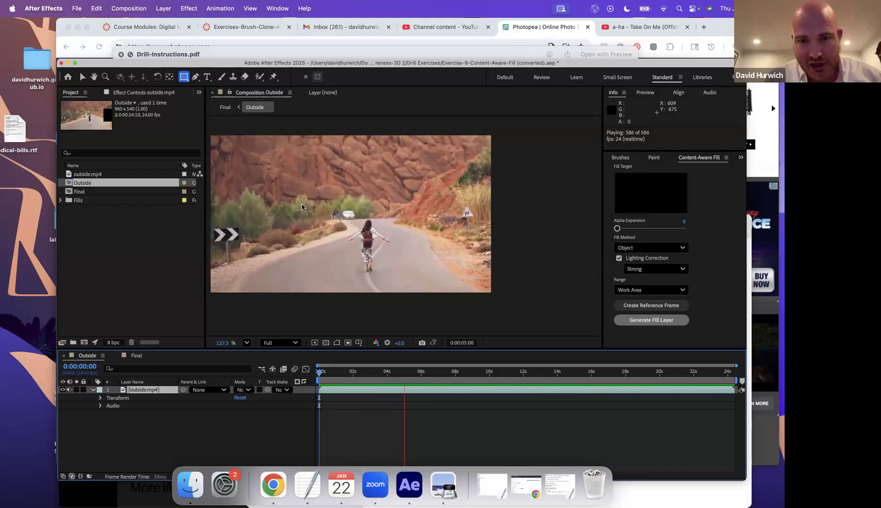
click(313, 286)
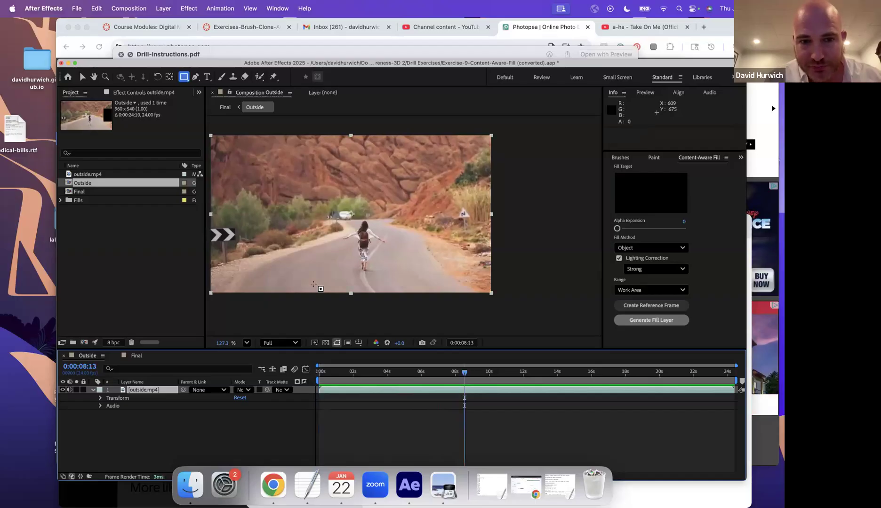
key(Home)
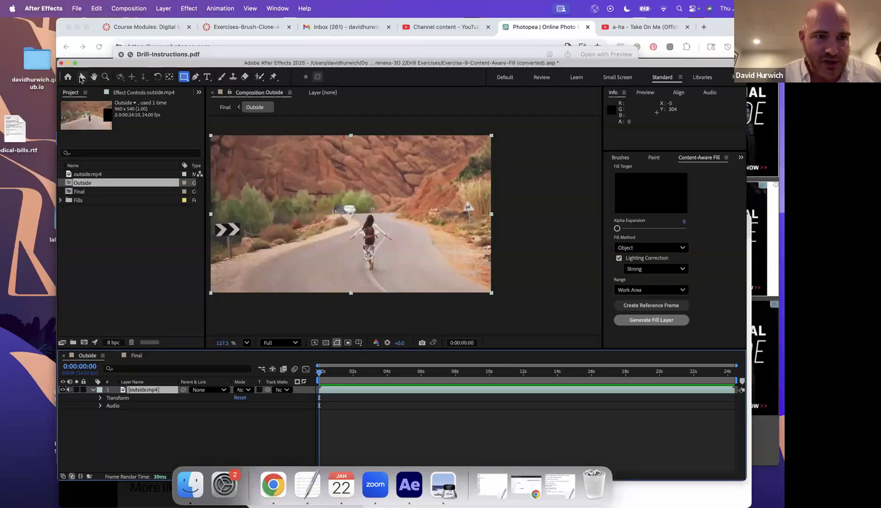
click(67, 77)
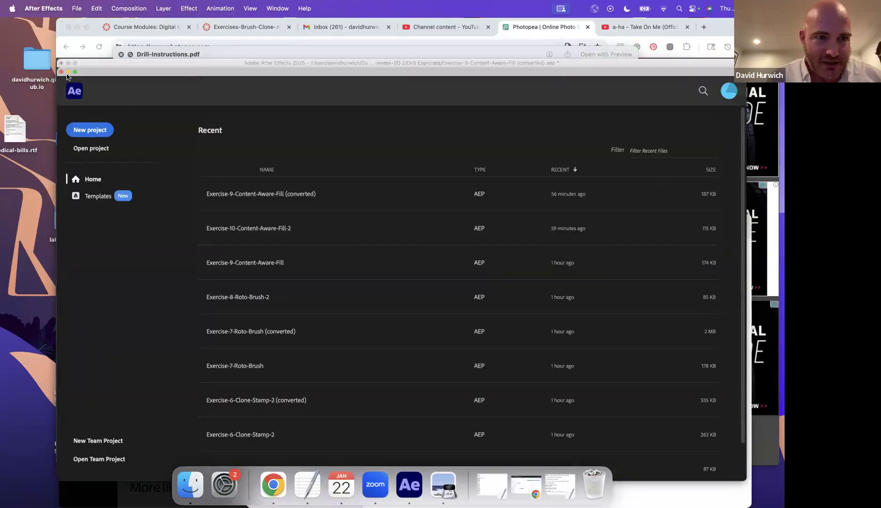
drag(93, 72, 193, 179)
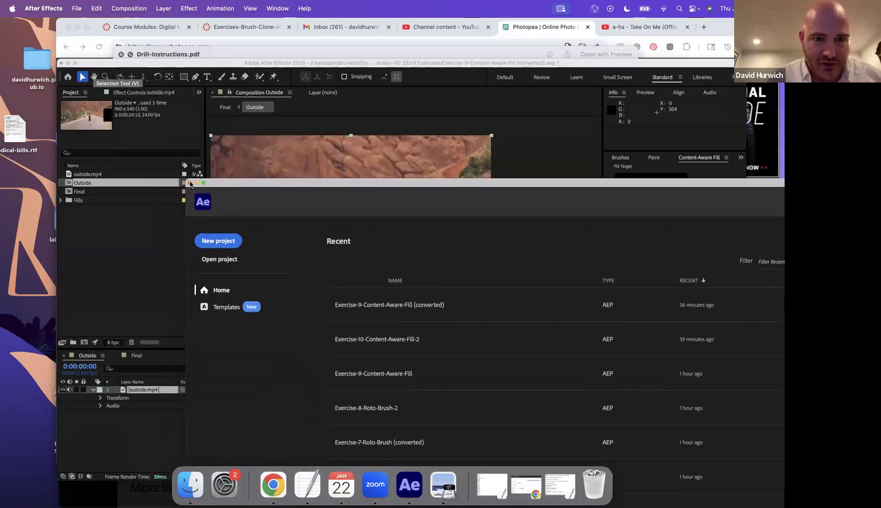
click(190, 183)
click(184, 76)
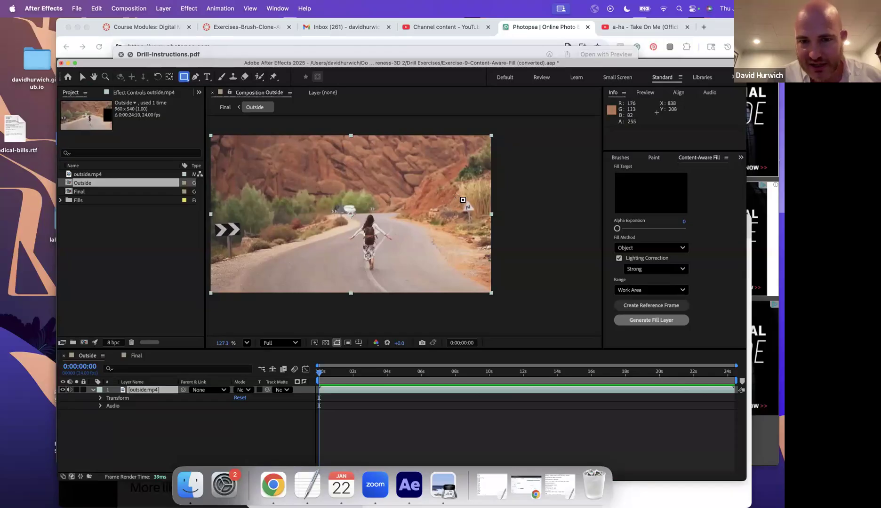
- Draw rectangular Mask 1 around the small figure at the road's right edge
drag(450, 191, 487, 239)
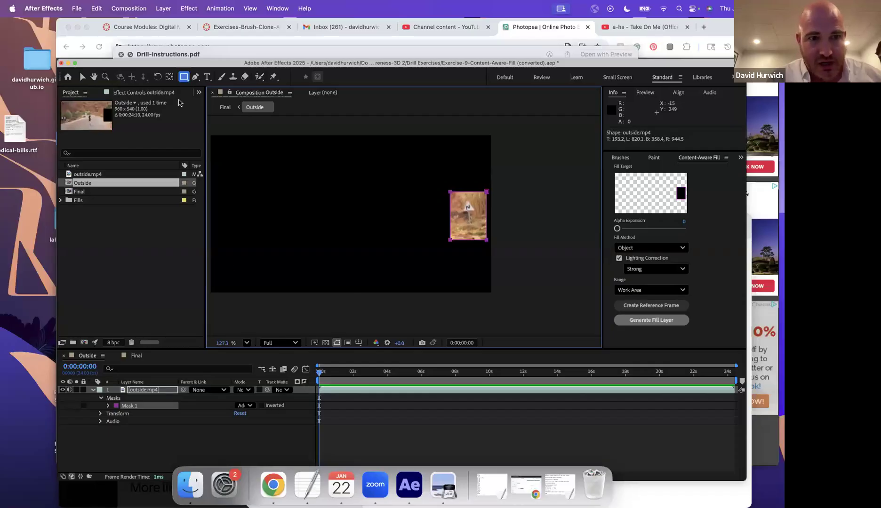
drag(192, 66, 166, 32)
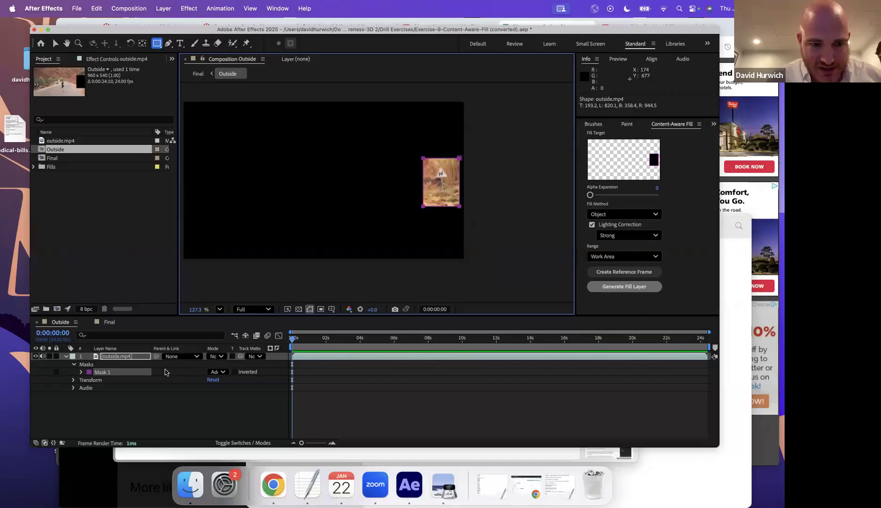
- Expand Mask 1's properties and switch its mode to Subtract, then to None
click(81, 373)
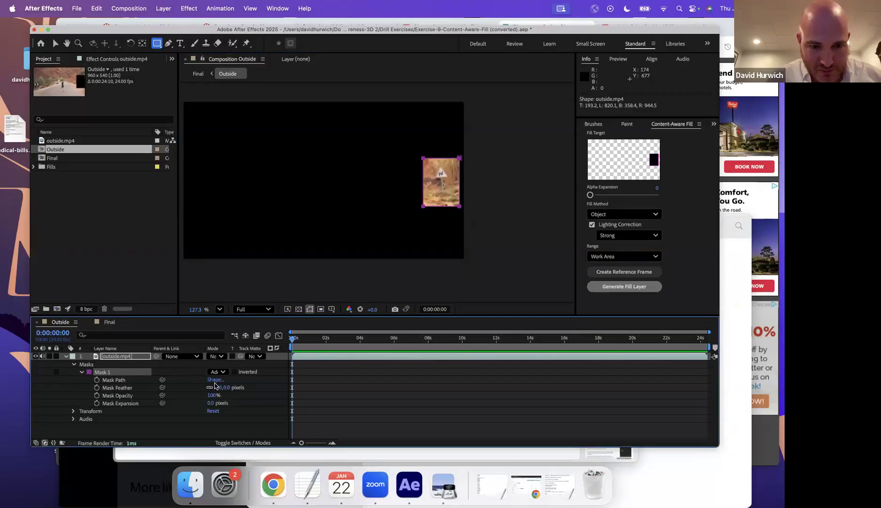
drag(28, 362, 10, 361)
click(203, 373)
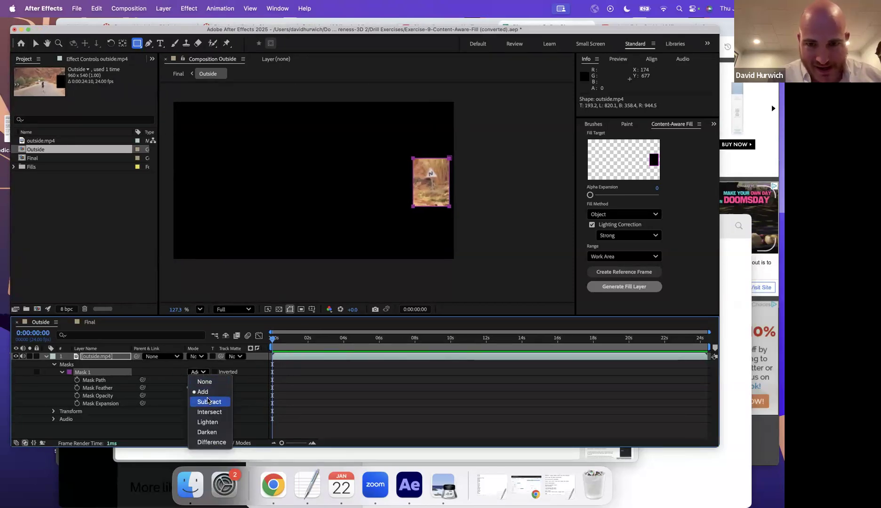
click(208, 401)
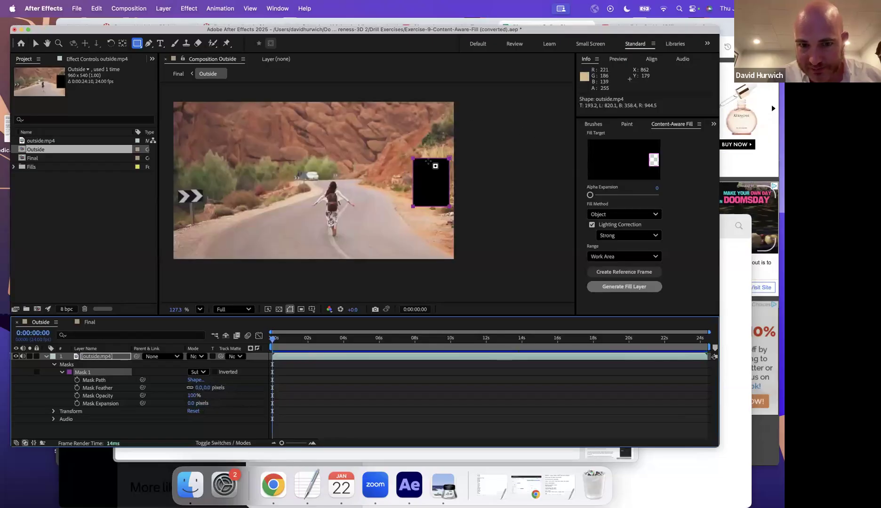
click(203, 372)
click(201, 383)
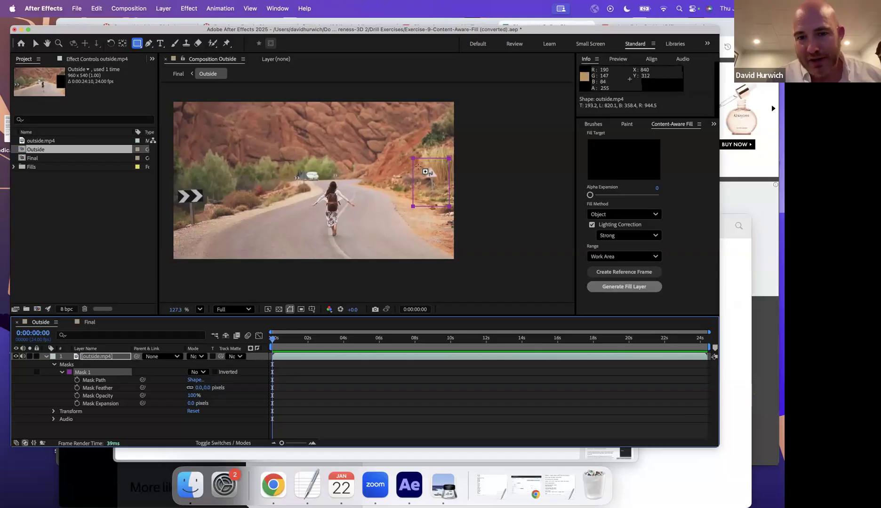
- At about 14 seconds, stretch Mask 1 downward and lower its top edge over the figure
drag(290, 349, 210, 375)
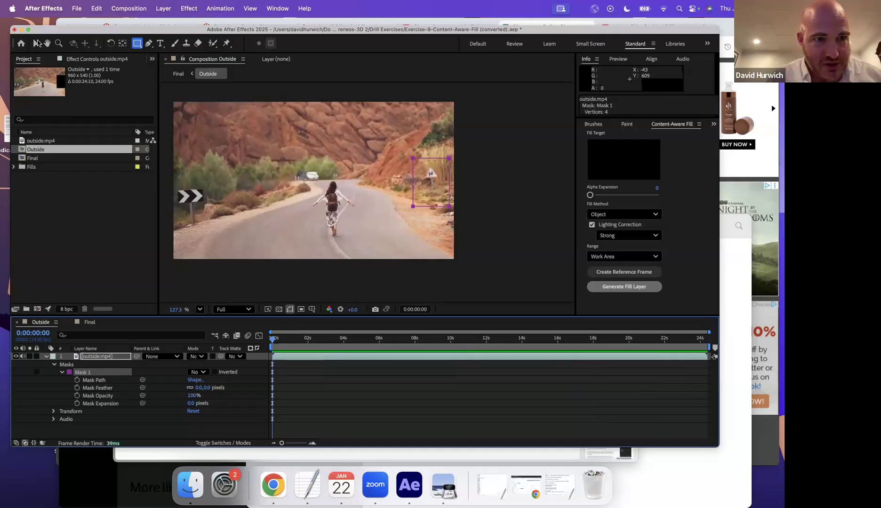
key(v)
double_click(433, 205)
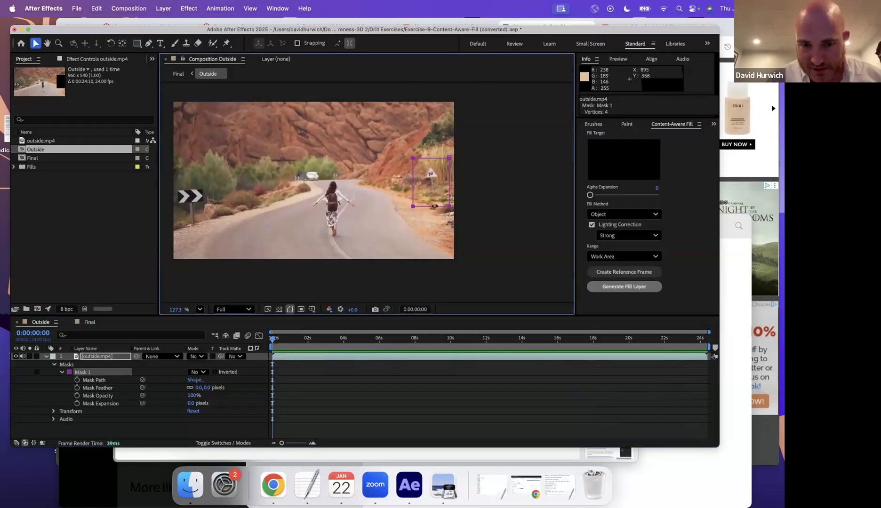
drag(430, 205, 430, 215)
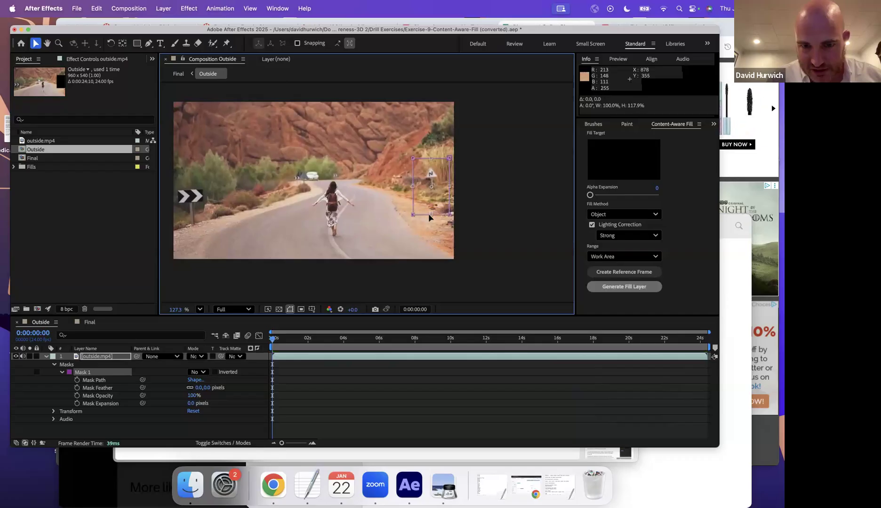
drag(431, 158, 432, 159)
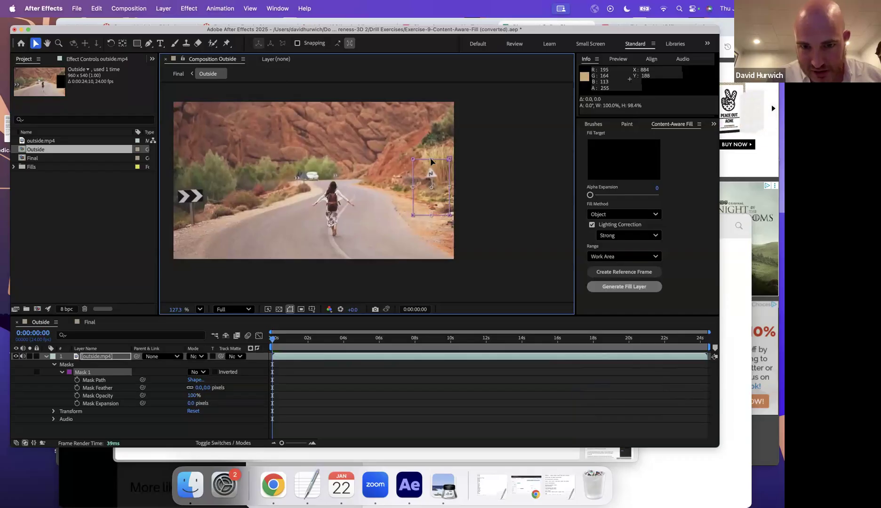
- At about 7 seconds, extend Mask 1's bottom edge and pull its right edge slightly inward
drag(279, 343, 192, 355)
click(431, 216)
drag(432, 216, 431, 220)
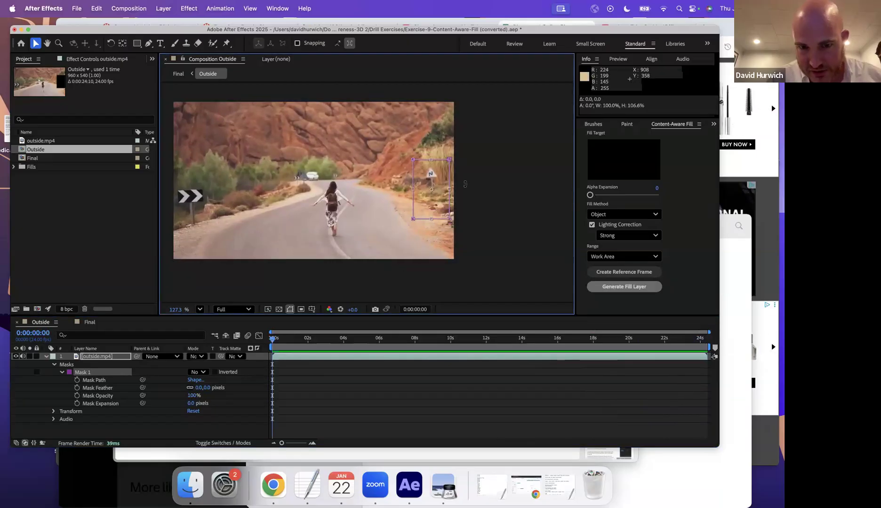
drag(449, 188, 447, 188)
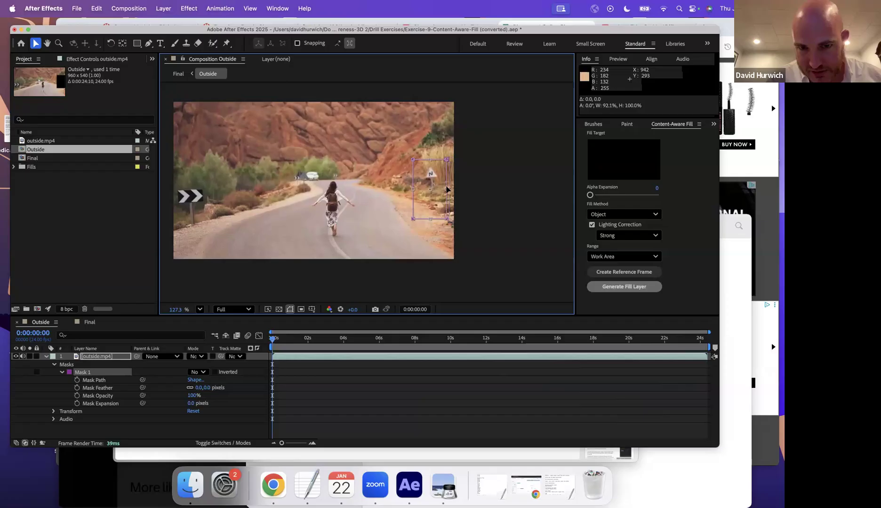
drag(273, 341, 208, 328)
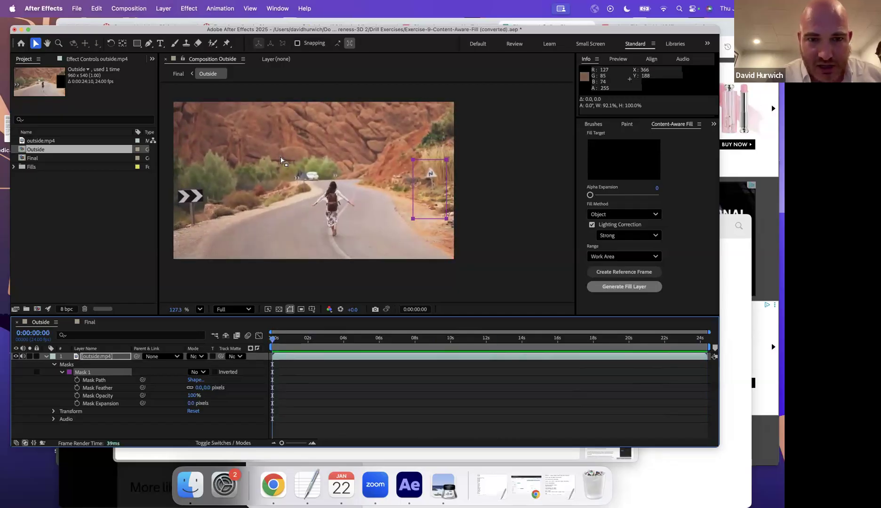
- Draw rectangular Mask 2 around the distant white vehicle and change its mode to cut it out
scroll(282, 161, up, 5)
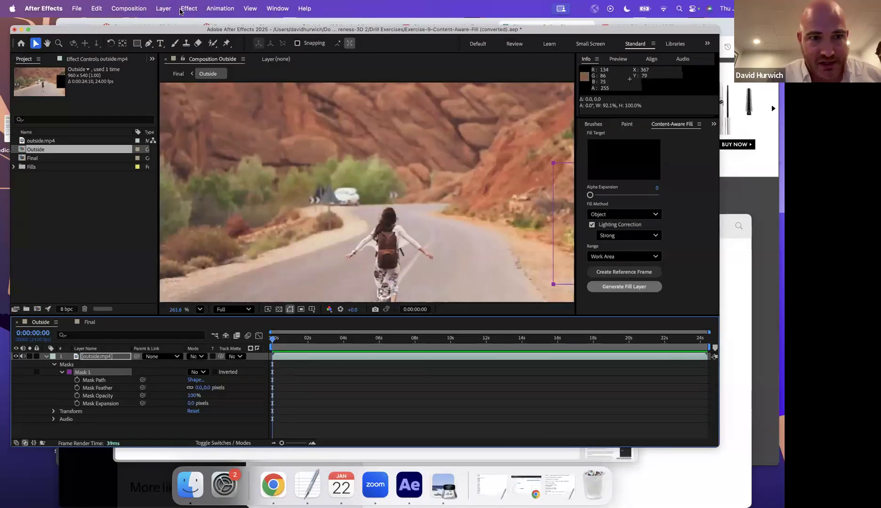
click(149, 43)
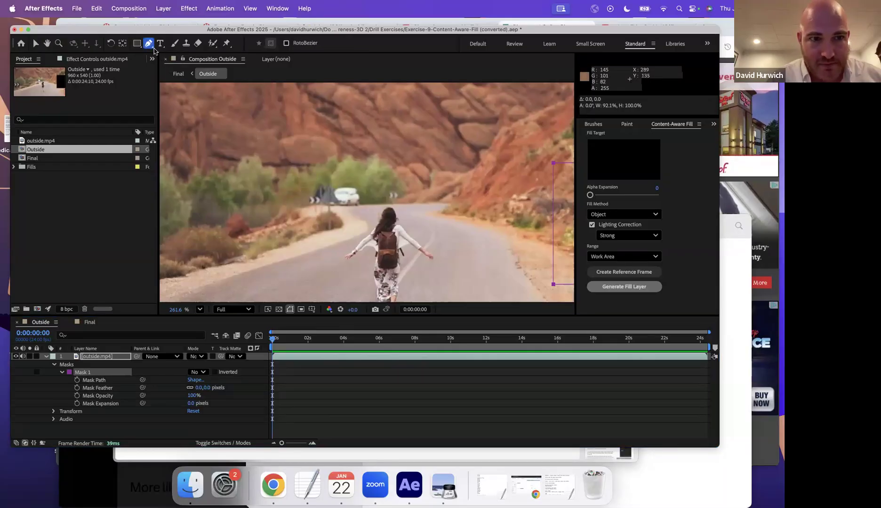
click(137, 43)
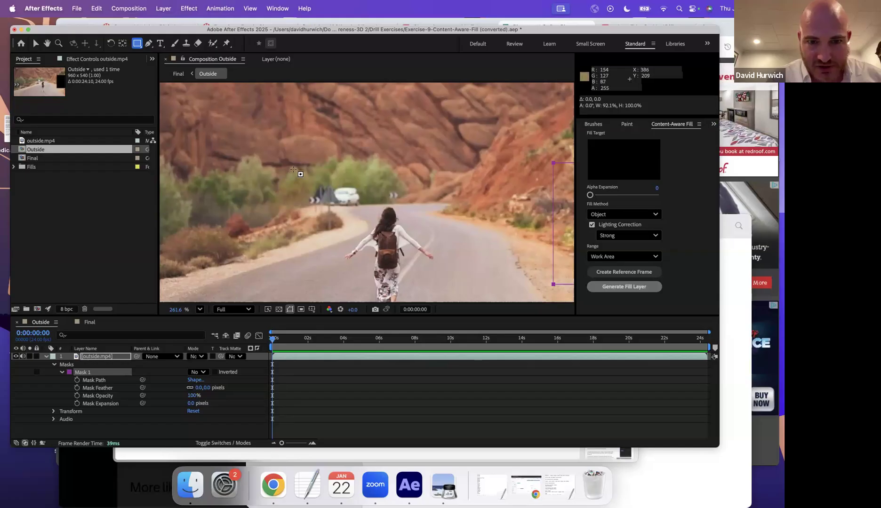
mouse_move(291, 165)
mouse_down()
mouse_move(370, 232)
mouse_move(367, 240)
mouse_up()
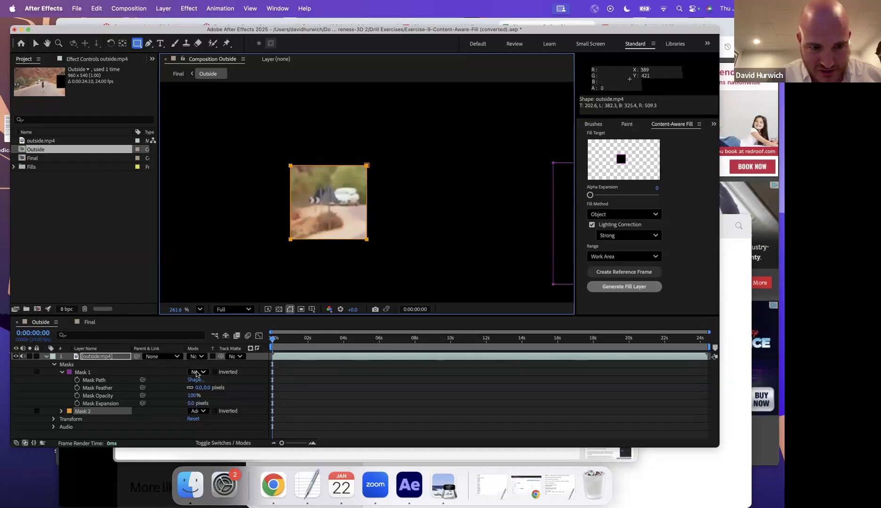
click(199, 412)
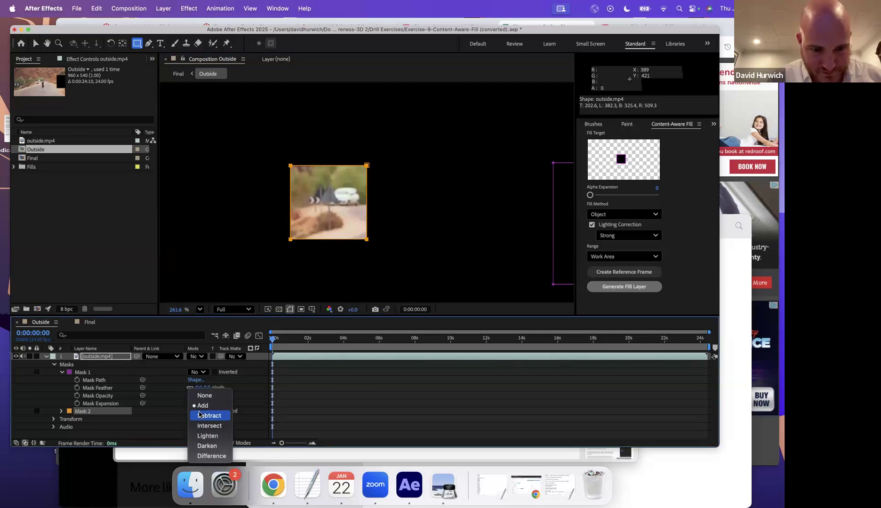
click(207, 419)
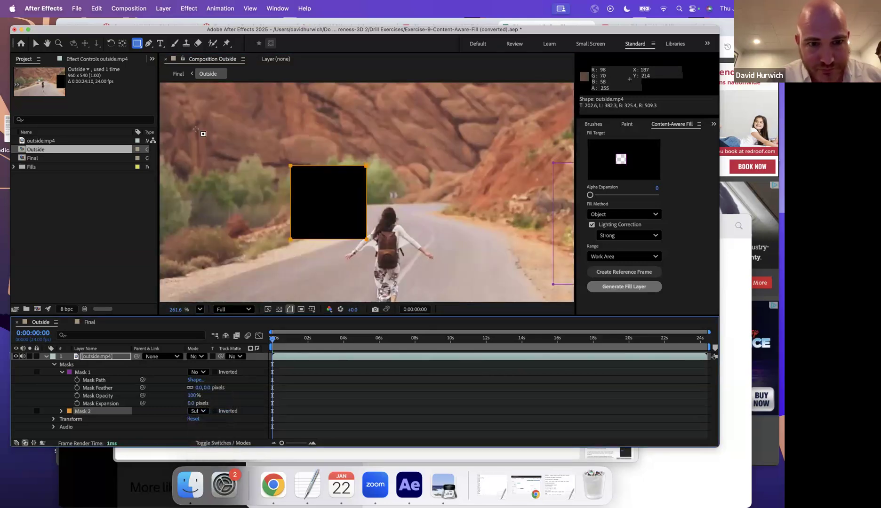
- Raise Mask 2's bottom edge with free transform and set its mode to None
click(36, 43)
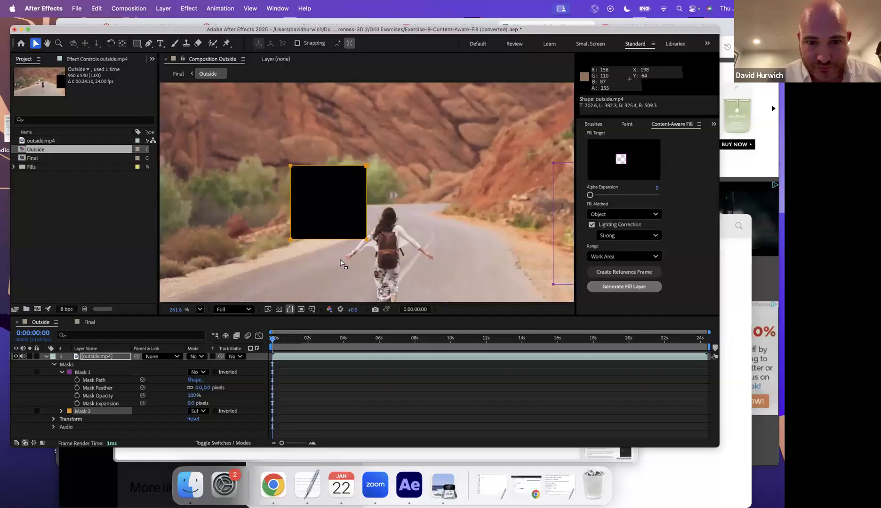
double_click(327, 239)
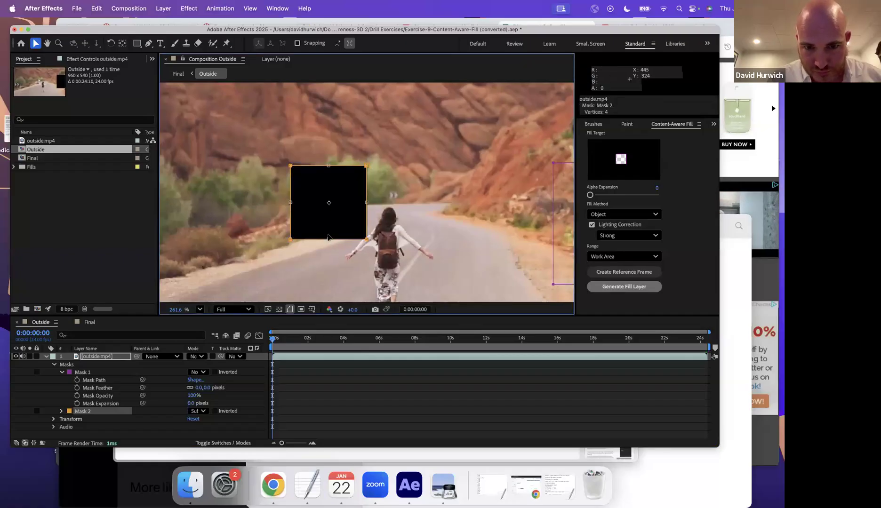
drag(328, 239, 328, 231)
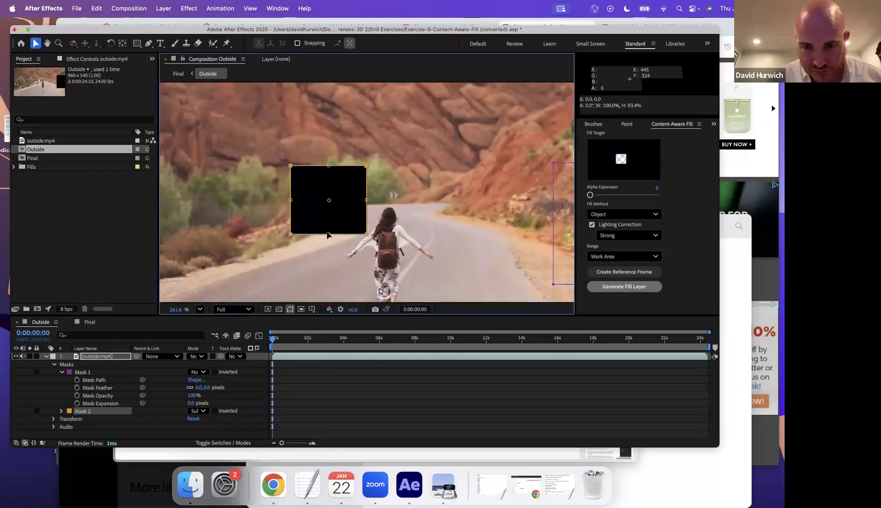
click(196, 372)
click(195, 375)
click(197, 411)
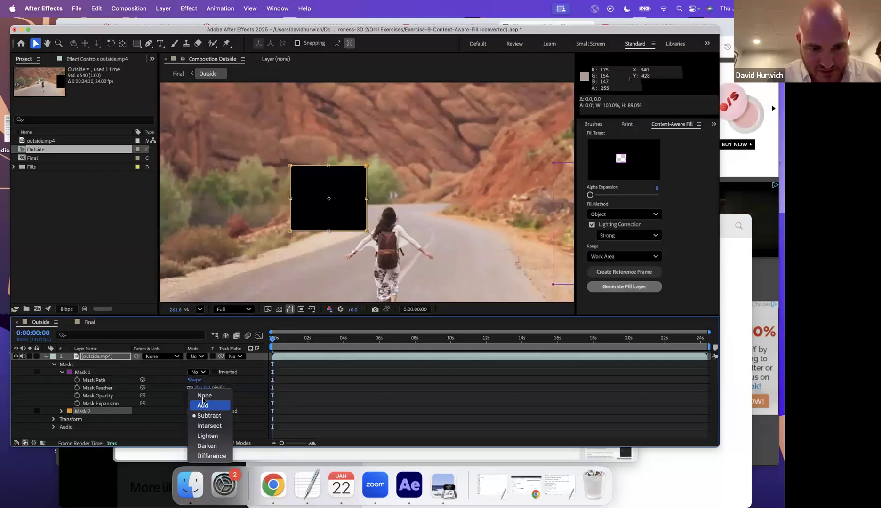
click(261, 335)
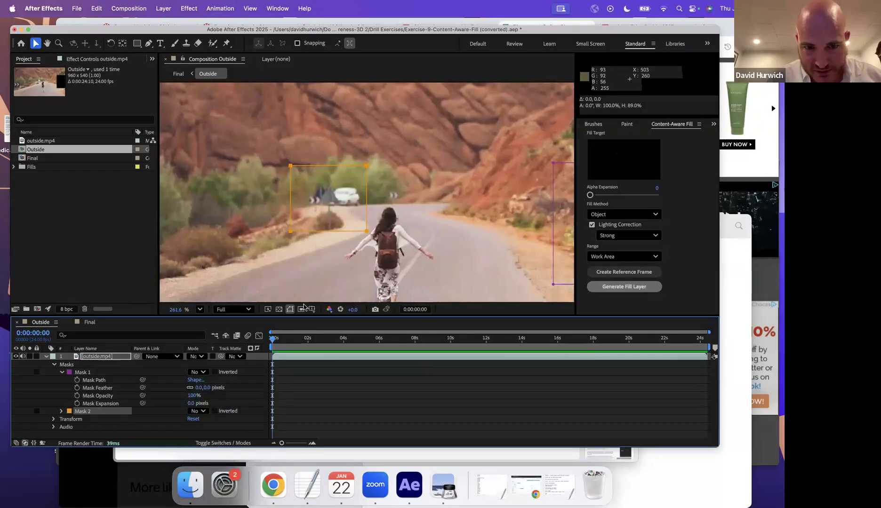
- Later in the clip, stretch Mask 2 down over the road and narrow it slightly from the right
mouse_move(272, 339)
mouse_down()
mouse_move(675, 351)
mouse_move(264, 347)
mouse_up()
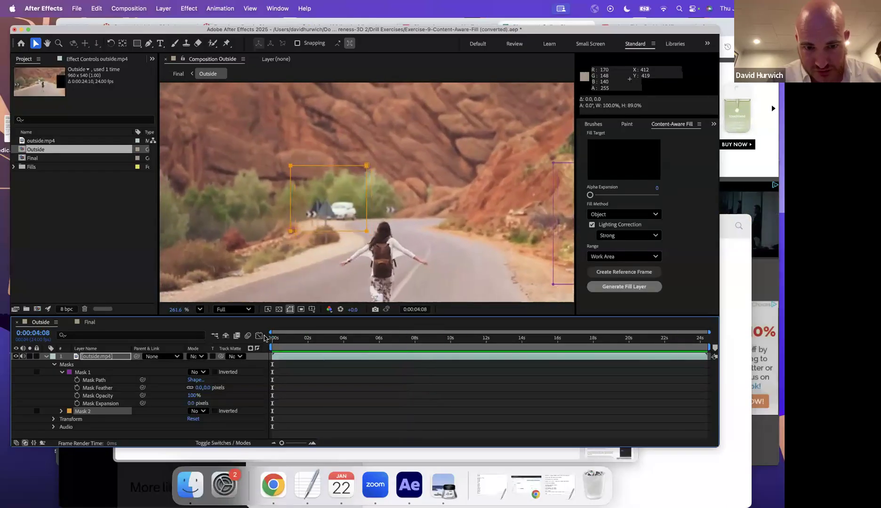
double_click(327, 231)
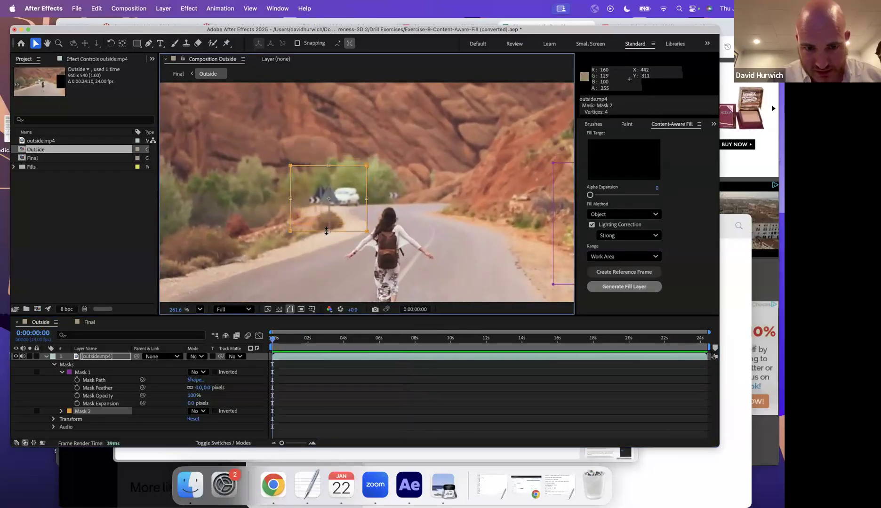
drag(328, 230, 329, 240)
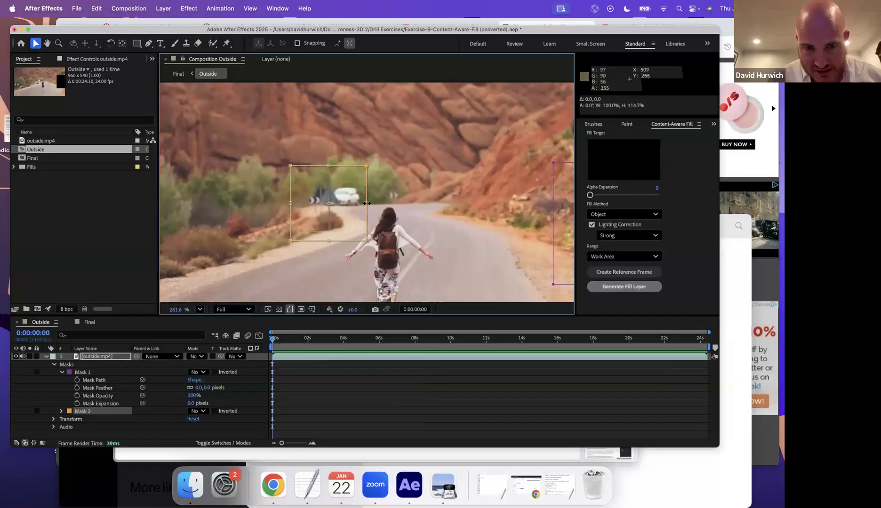
drag(365, 204, 364, 205)
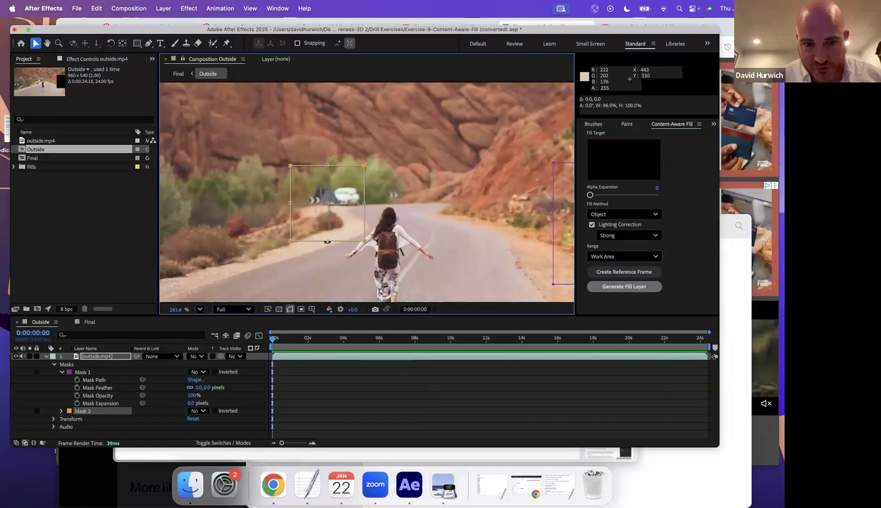
- Set both Mask 1 and Mask 2 to Subtract, blacking out the two fill targets
click(198, 372)
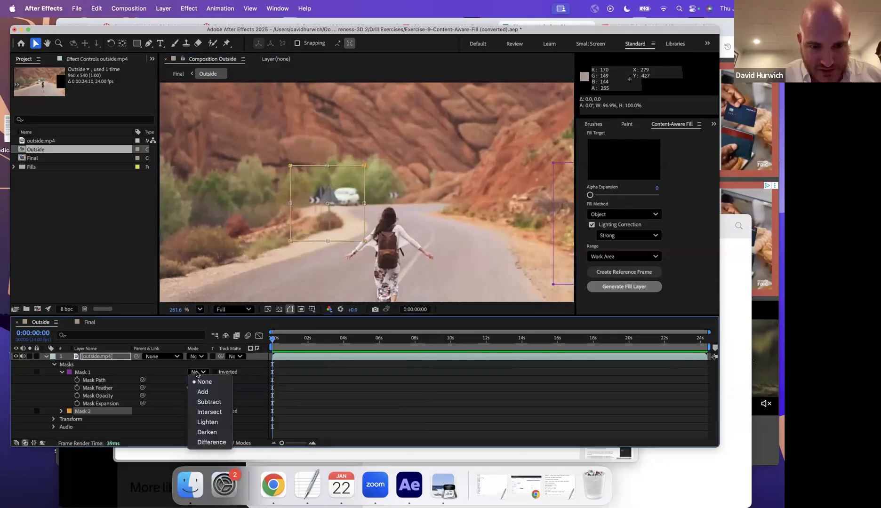
click(200, 403)
click(198, 410)
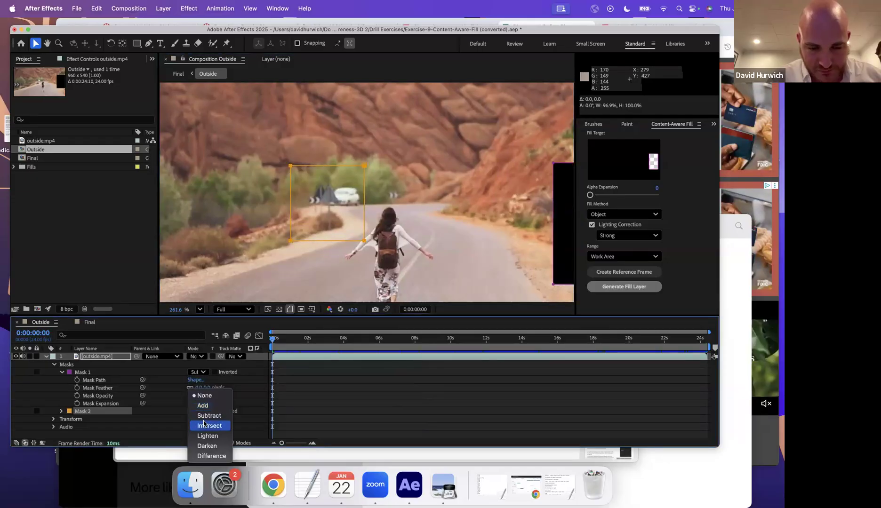
click(203, 417)
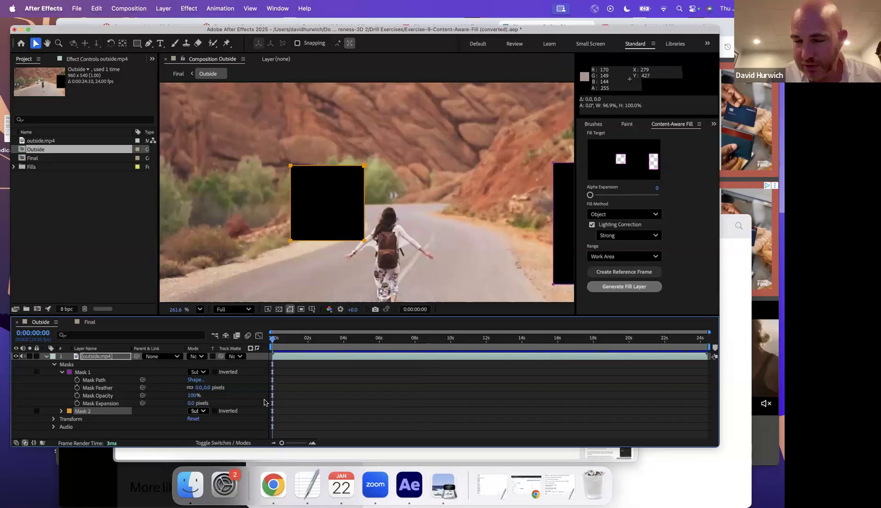
click(696, 165)
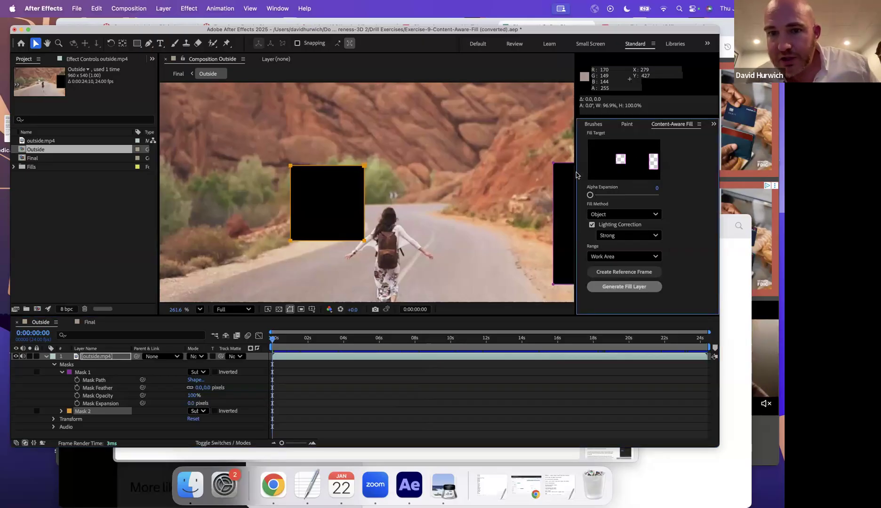
click(278, 8)
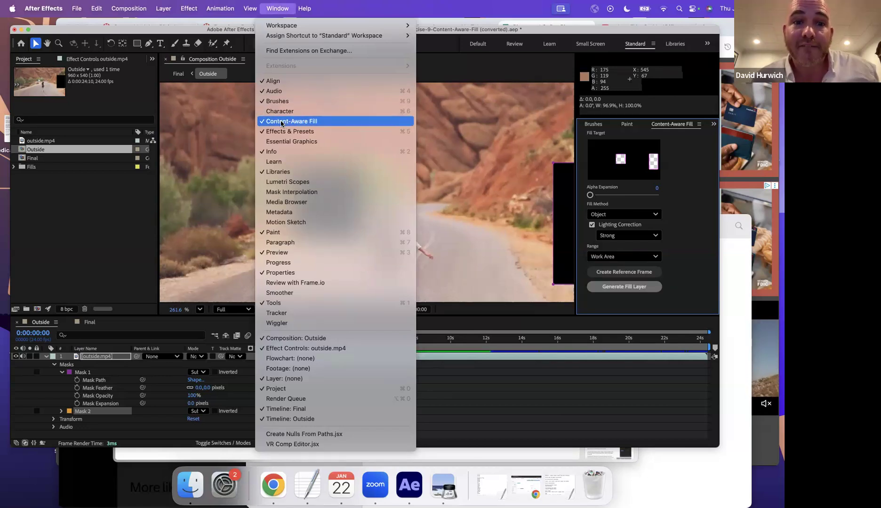
- Adjust alpha expansion, keep Object as the fill method, zoom to 200%, and generate the fill layer
click(626, 146)
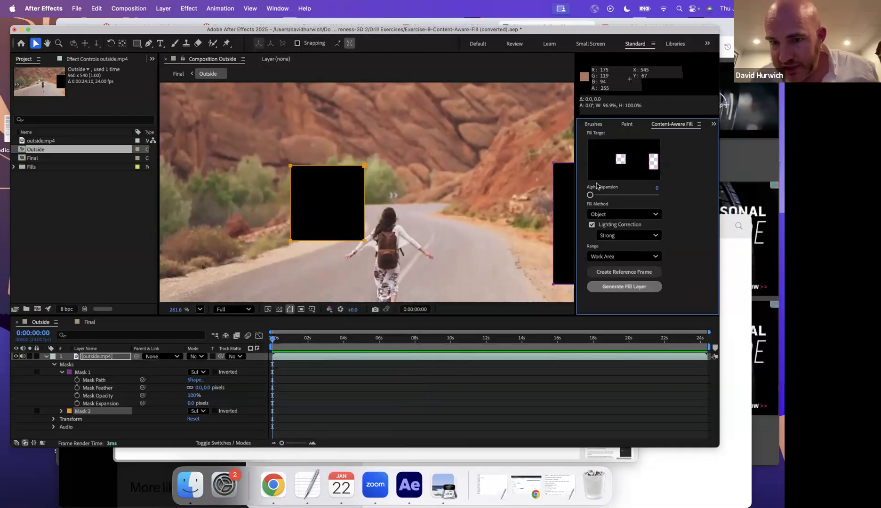
mouse_move(590, 195)
mouse_down()
mouse_move(660, 197)
mouse_move(577, 198)
mouse_up()
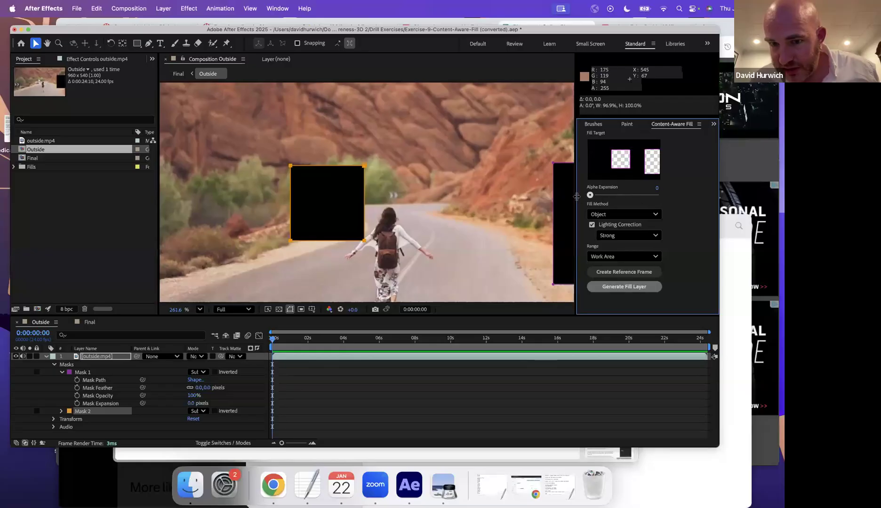
click(611, 215)
click(609, 229)
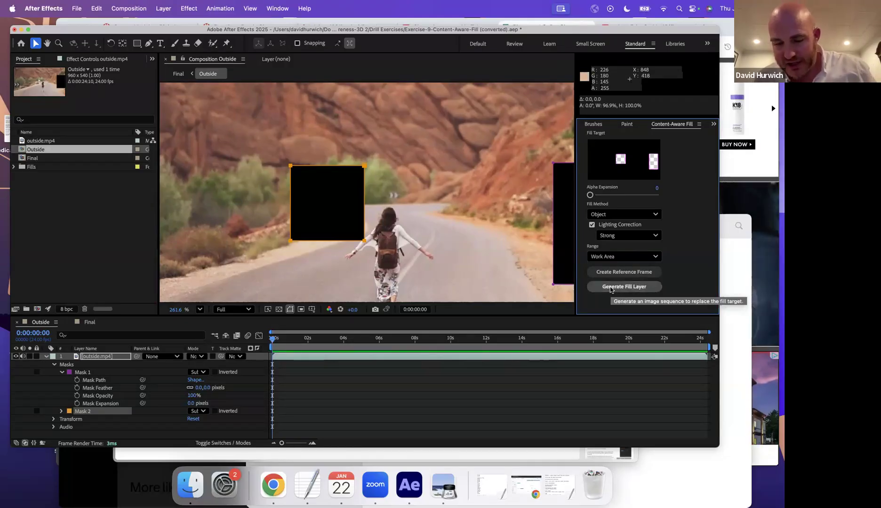
key(comma)
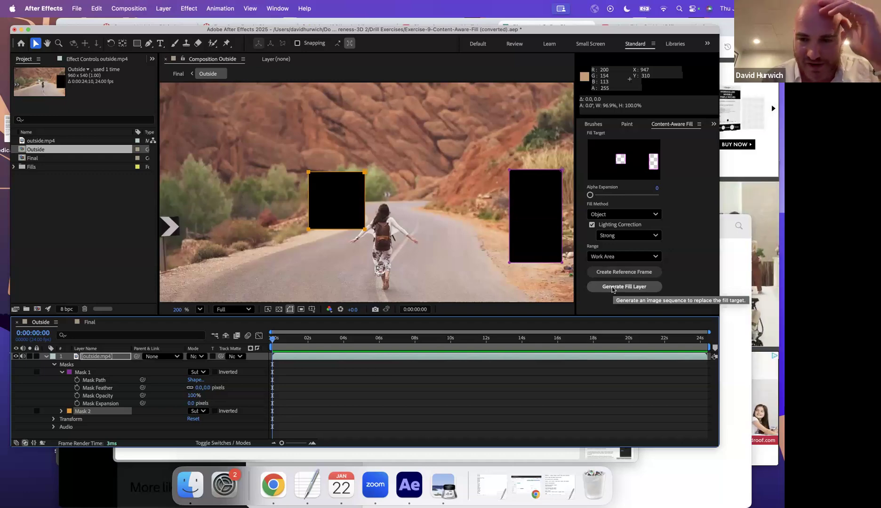
click(613, 289)
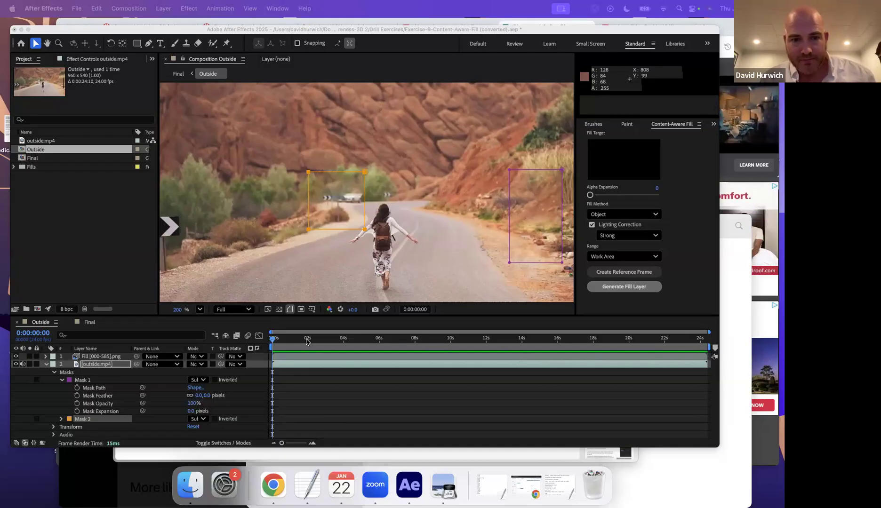
click(279, 347)
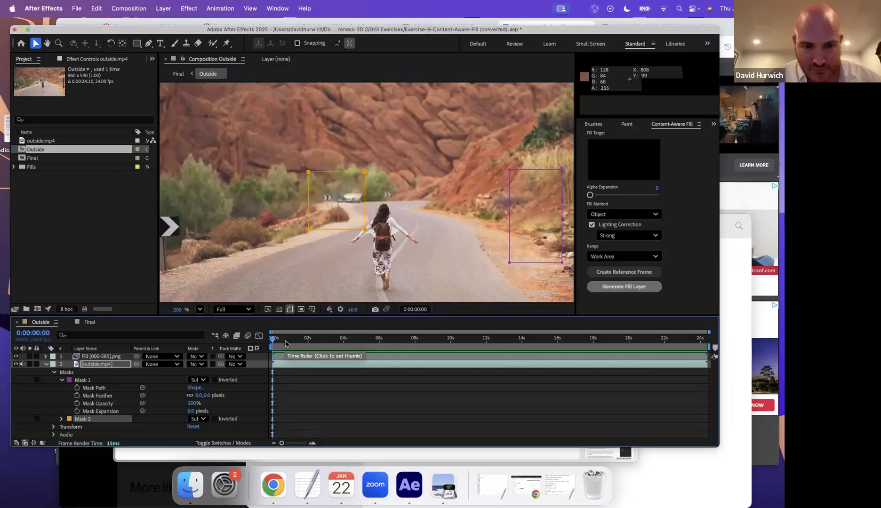
key(space)
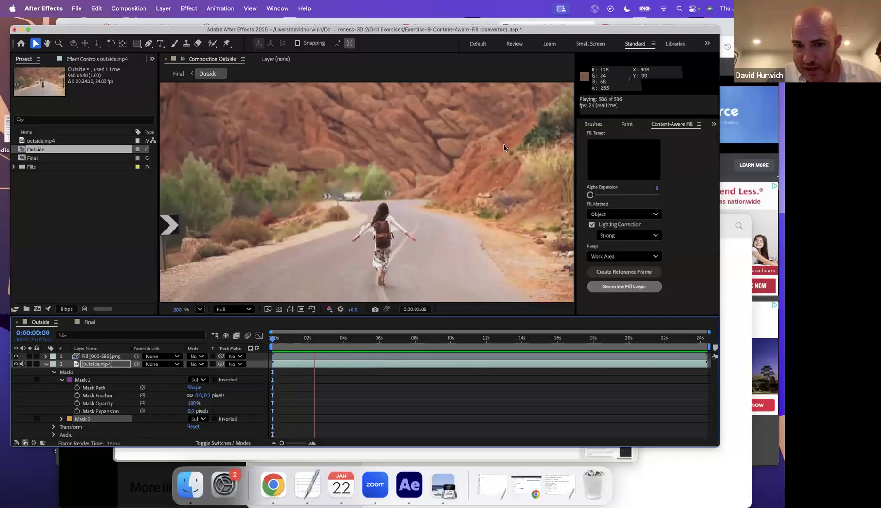
key(space)
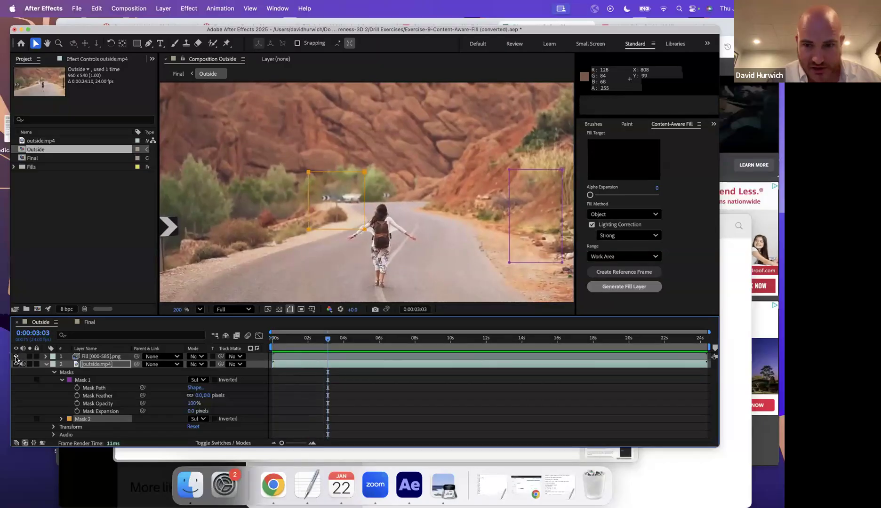
click(16, 358)
click(16, 358)
key(space)
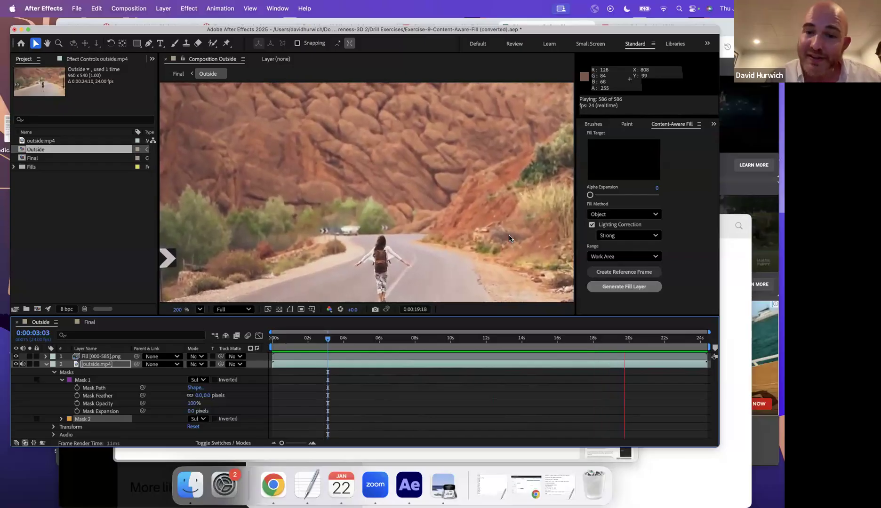
key(space)
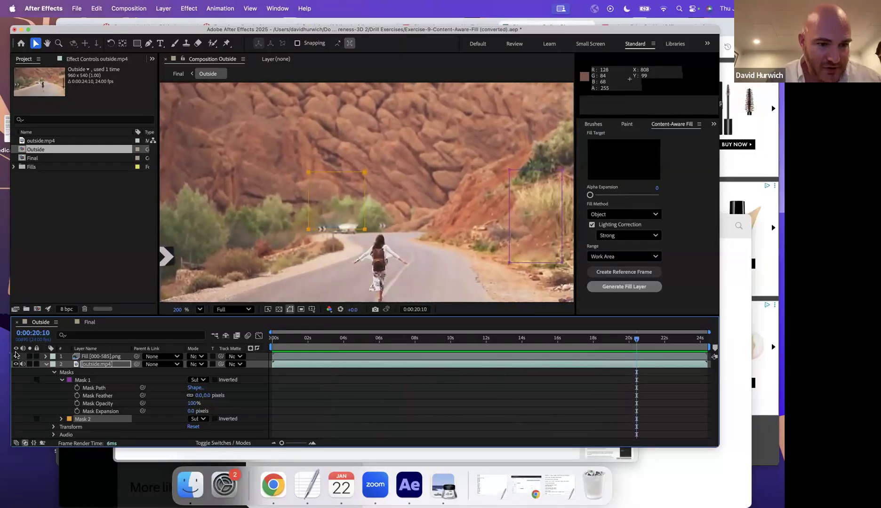
- Set Mask 1's mode to None, hide the fill layer, and preview the composition
click(16, 355)
click(195, 382)
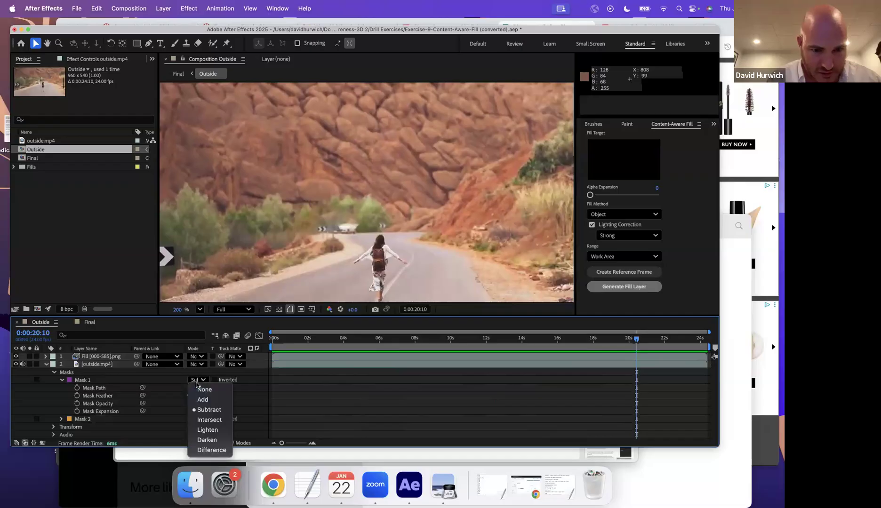
click(204, 389)
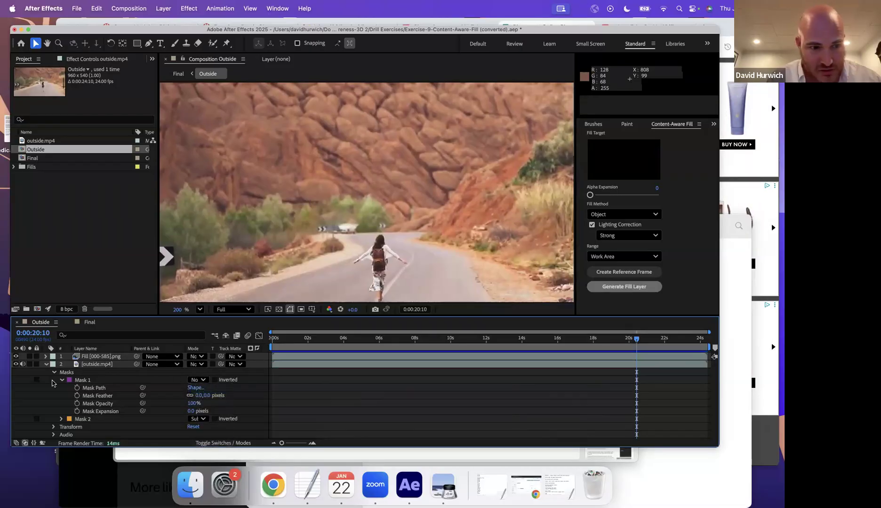
click(16, 356)
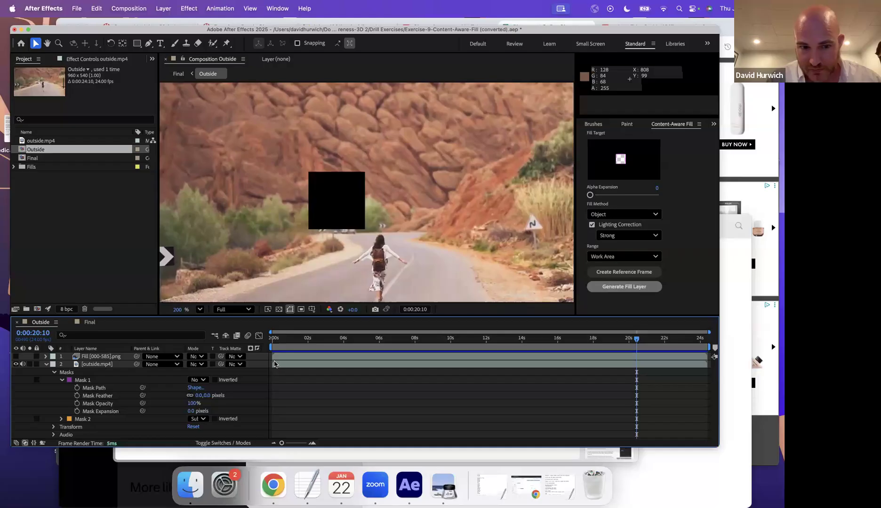
key(space)
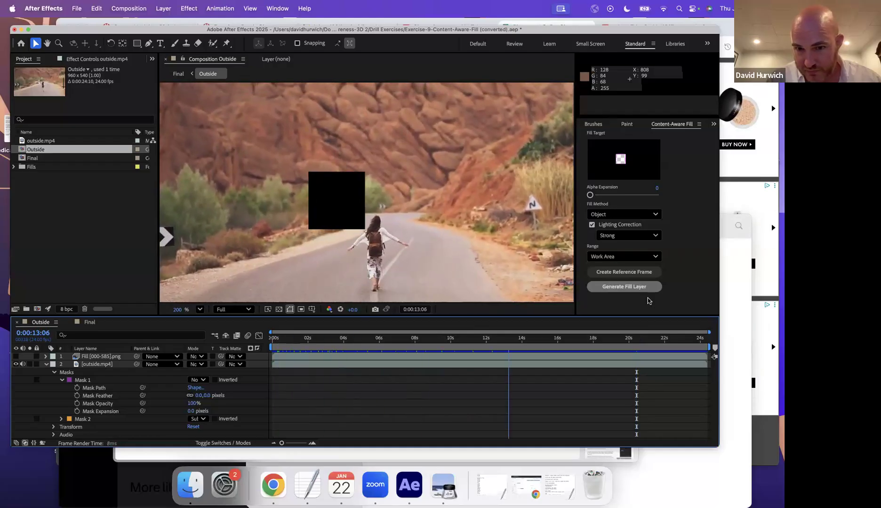
key(space)
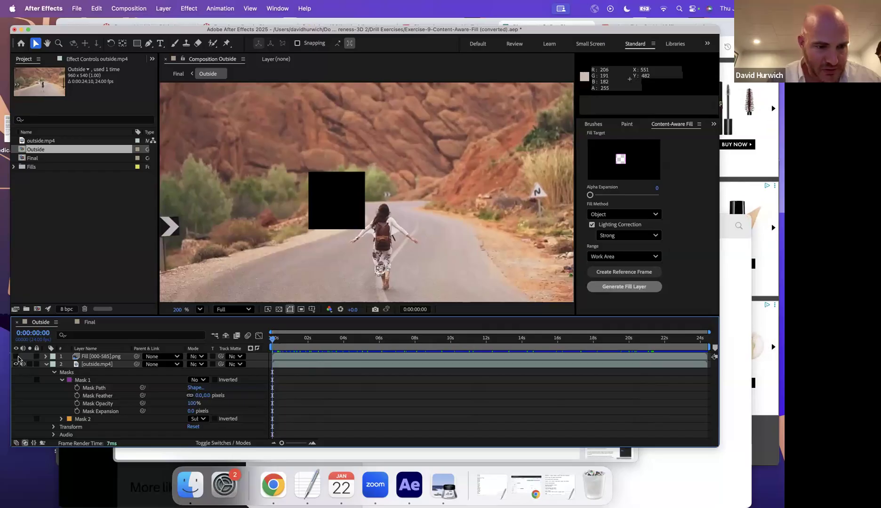
- Compare the result with the fill layer toggled on and off, save the Outside project, then press Cmd+O for another
click(17, 357)
click(17, 357)
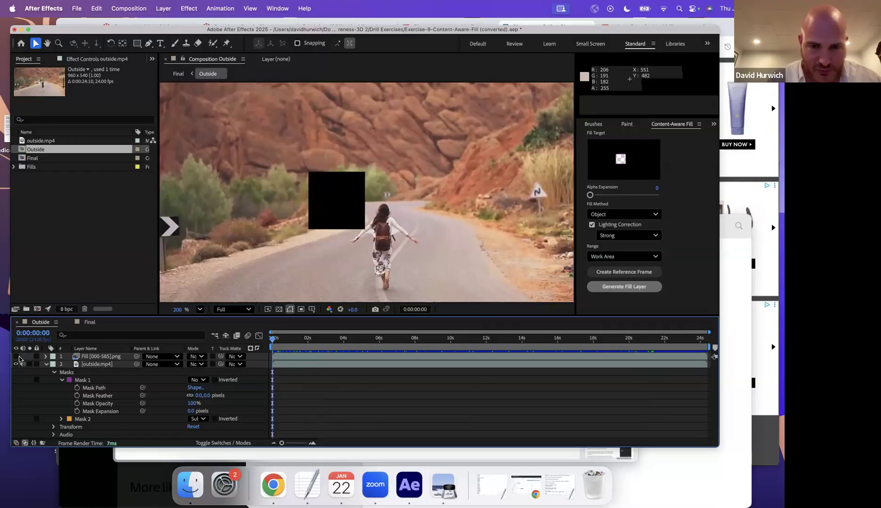
click(17, 357)
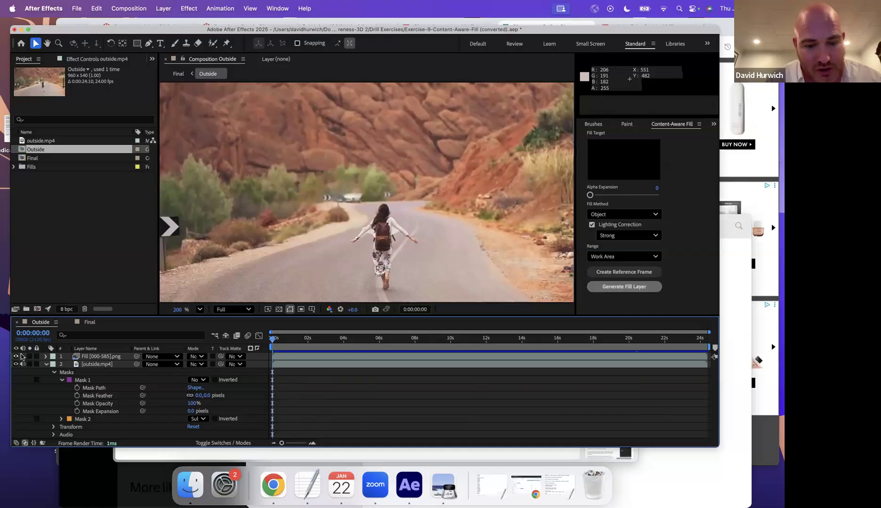
key(super+s)
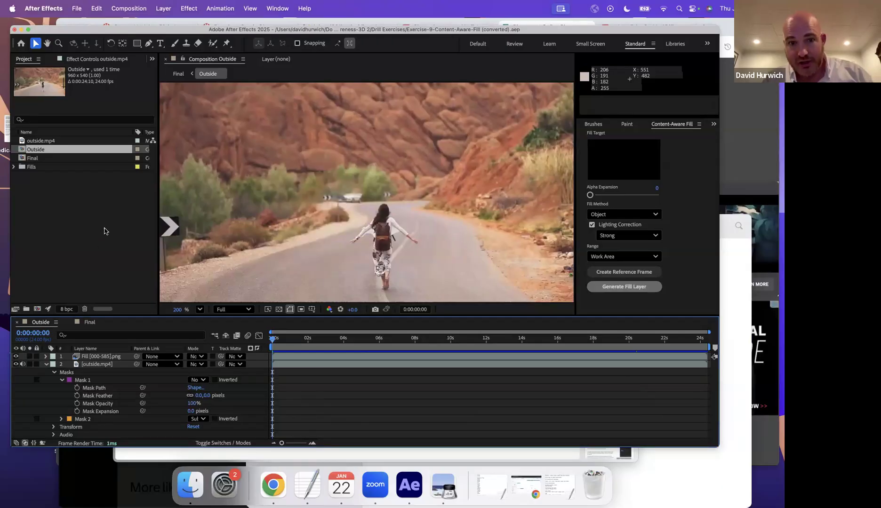
key(super+o)
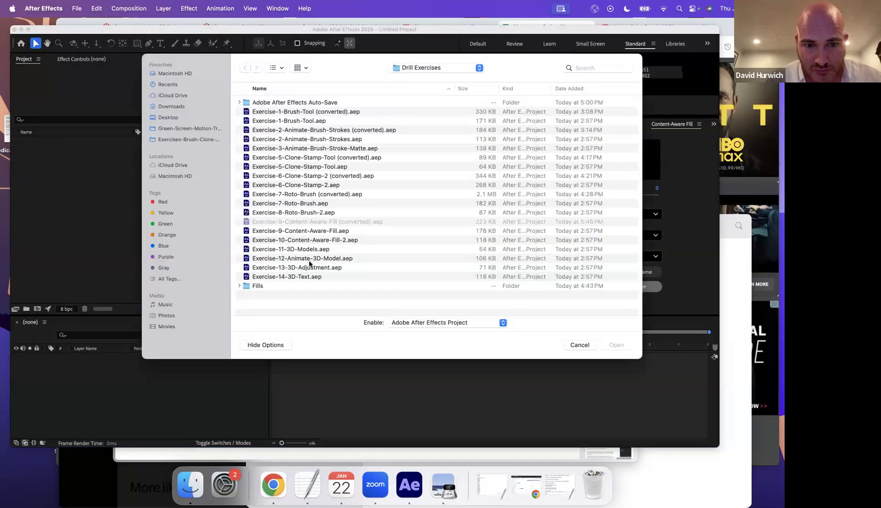
- Open Exercise-10-Content-Aware-Fill-2.aep, accept conversion, and draw a rectangle mask around the hiker on Mountains.mp4
double_click(313, 242)
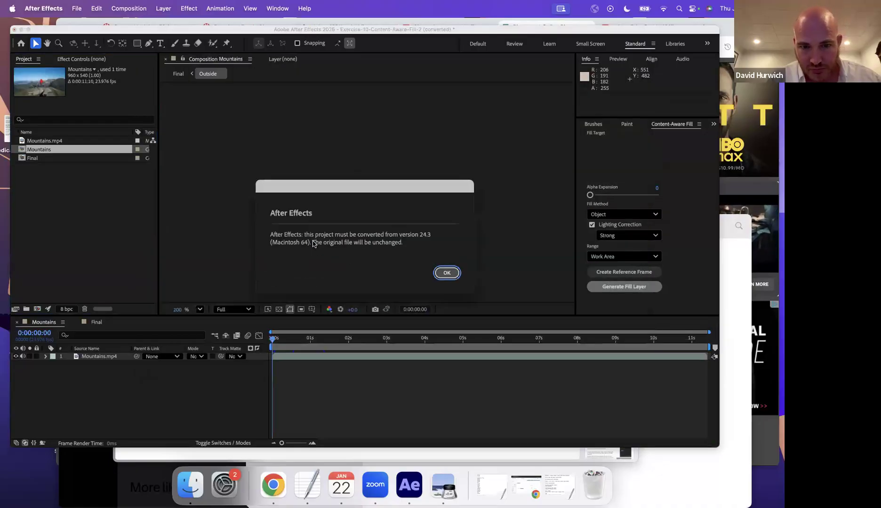
click(447, 273)
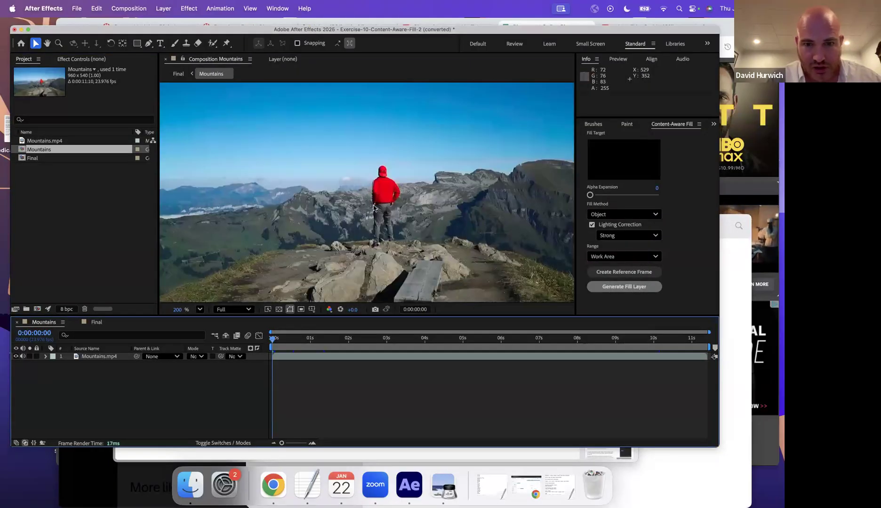
double_click(81, 357)
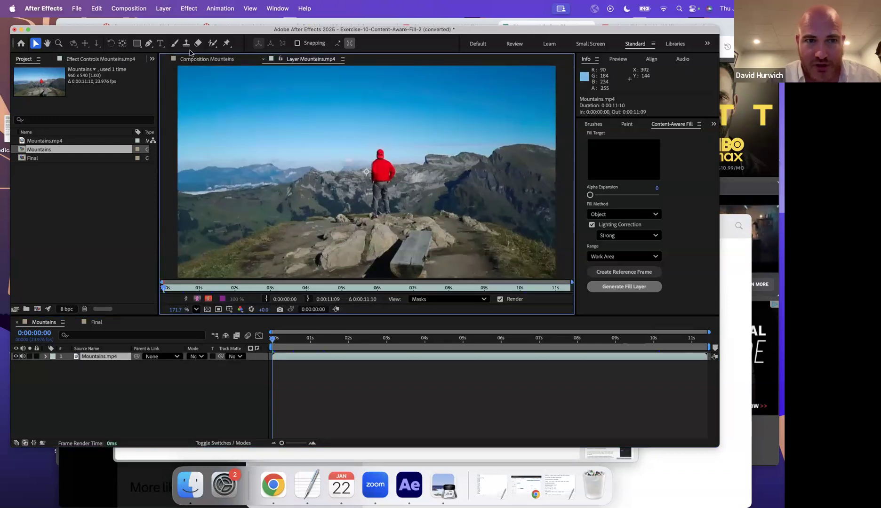
click(137, 44)
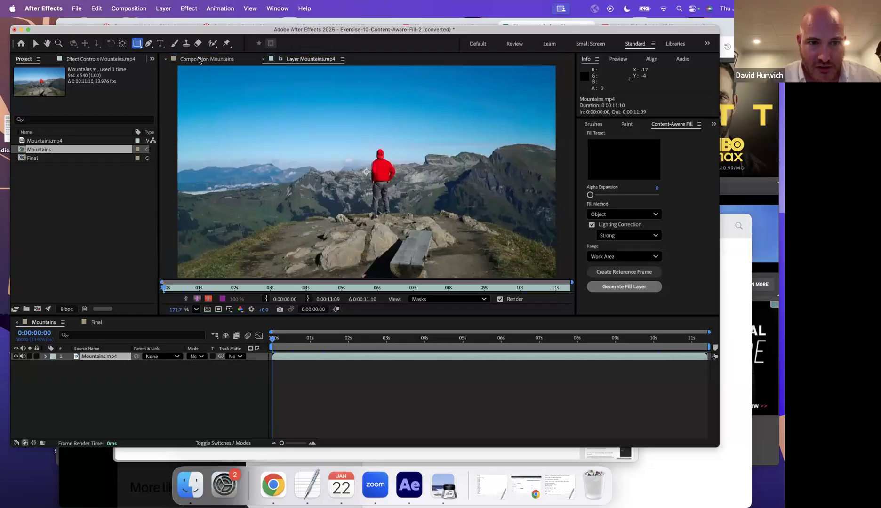
click(198, 60)
mouse_move(349, 150)
mouse_down()
mouse_move(408, 231)
mouse_move(414, 257)
mouse_up()
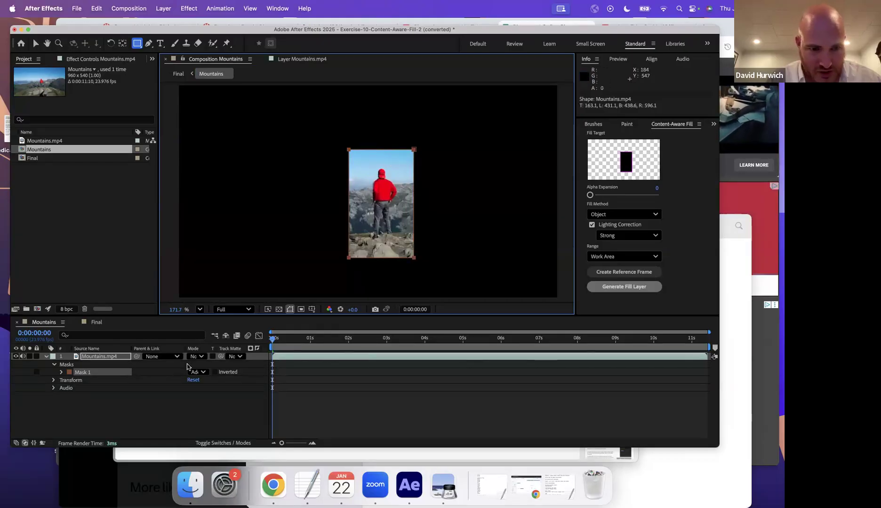
- Set Mask 1 to Subtract and free-transform it, raising its bottom edge toward the hiker
click(199, 372)
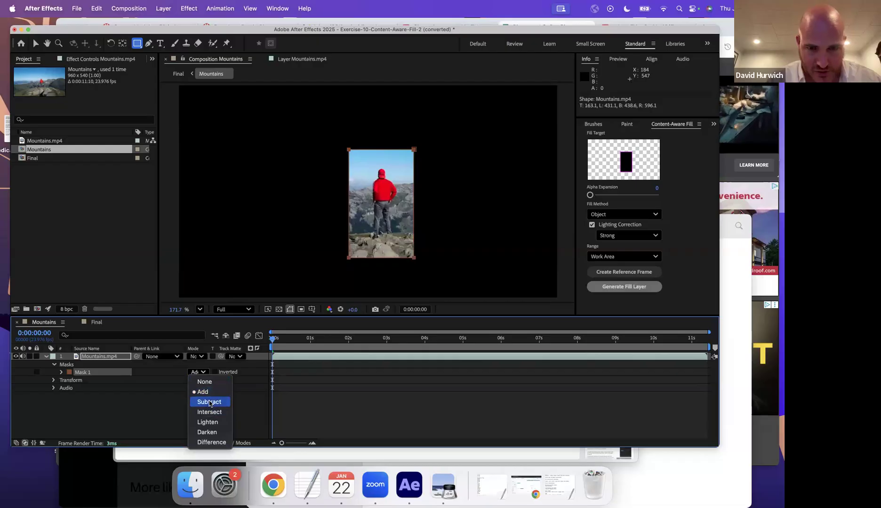
click(211, 401)
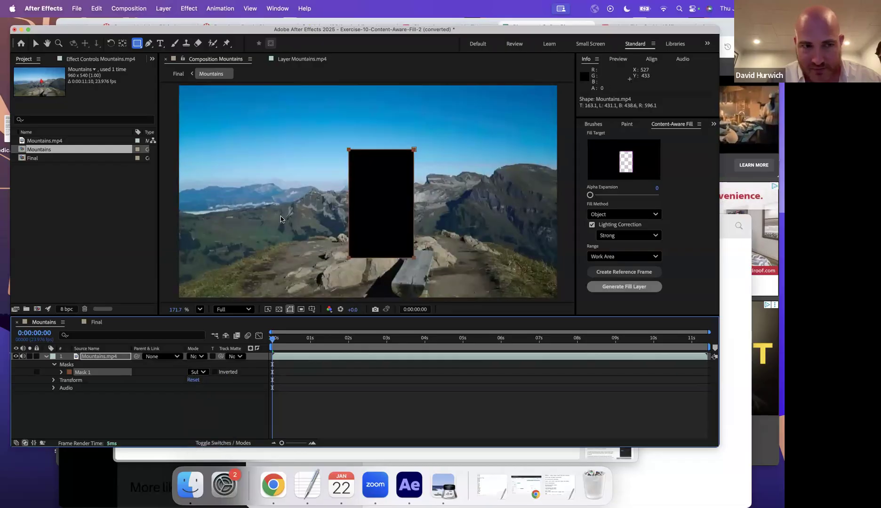
click(36, 43)
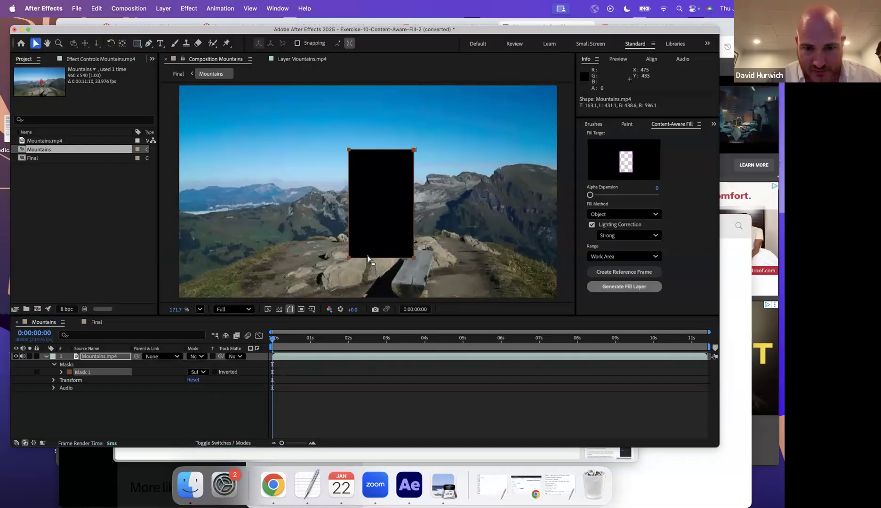
click(371, 260)
double_click(371, 260)
mouse_move(382, 258)
mouse_down()
mouse_move(379, 217)
mouse_move(377, 245)
mouse_up()
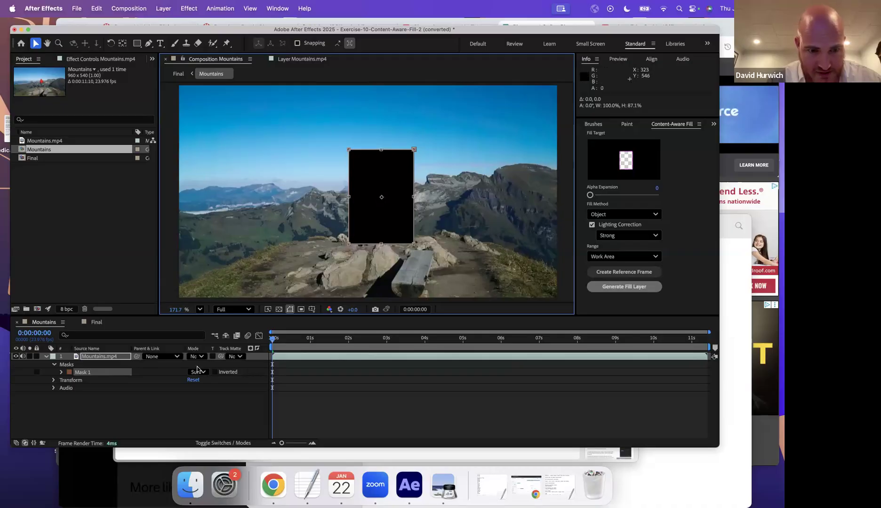
- Set Mask 1 to None, pull its top, left and right edges in, and scrub to check the hiker
click(199, 373)
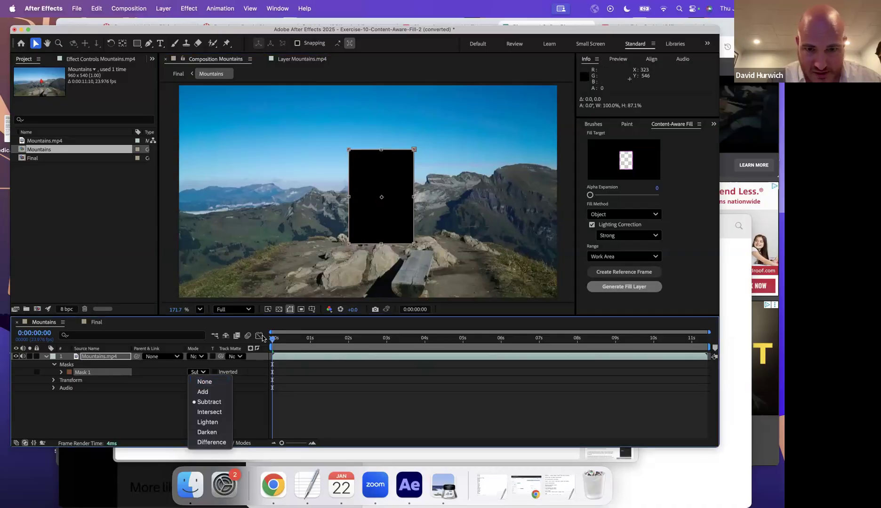
click(204, 382)
drag(381, 149, 381, 155)
drag(349, 199, 354, 201)
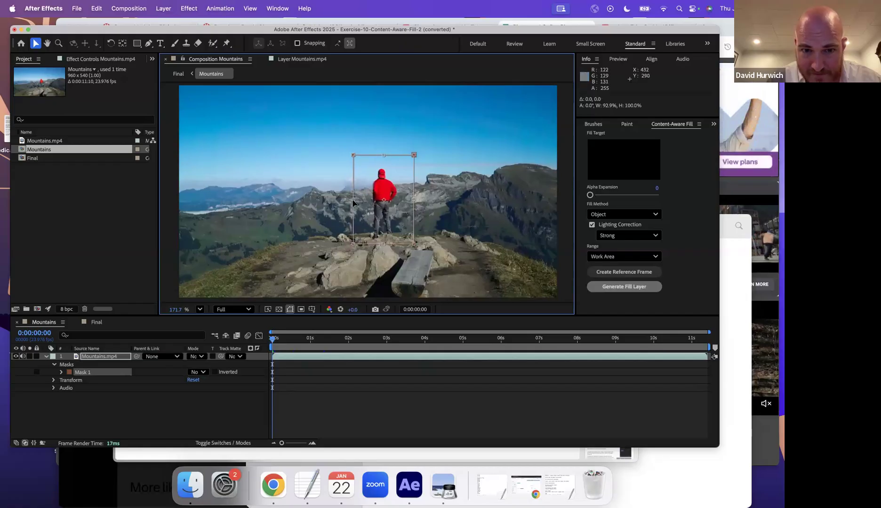
drag(414, 199, 411, 200)
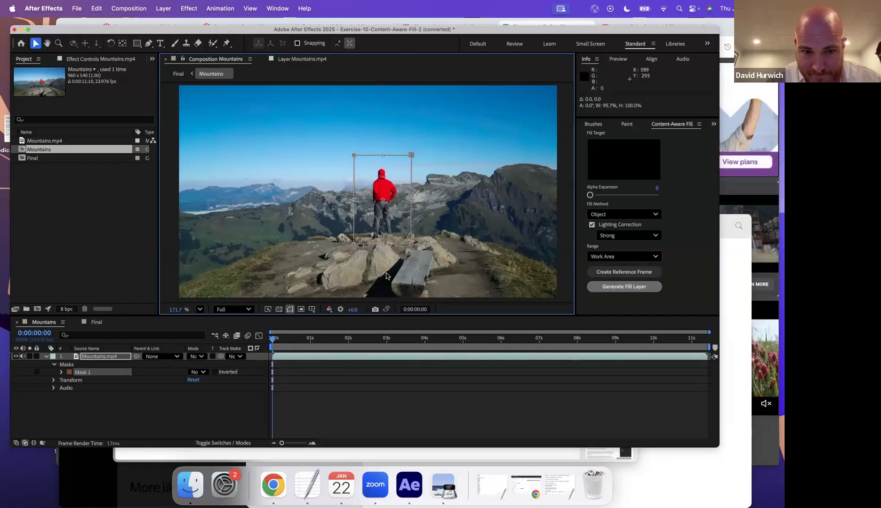
drag(273, 338, 165, 296)
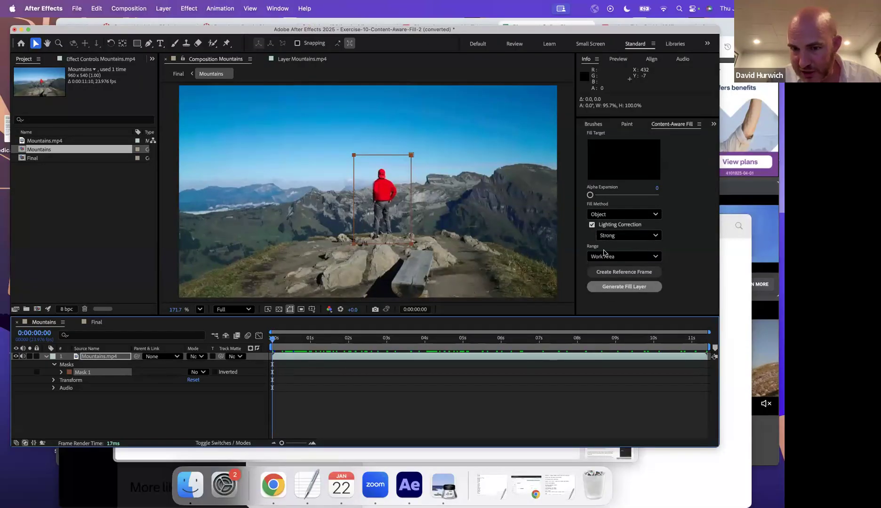
- Save the project as Exercise-10-Content-Aware-Fill-2 (converted).aep and dismiss the aborted fill-generation warning
click(618, 289)
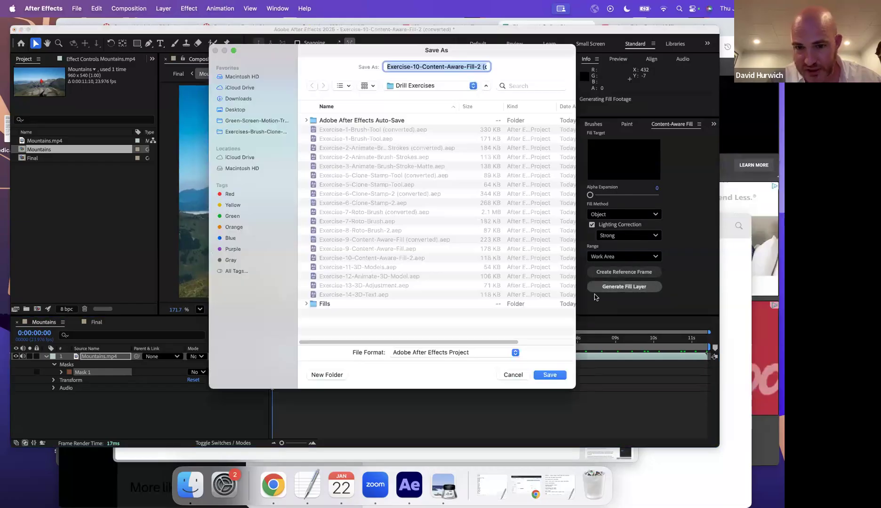
click(508, 376)
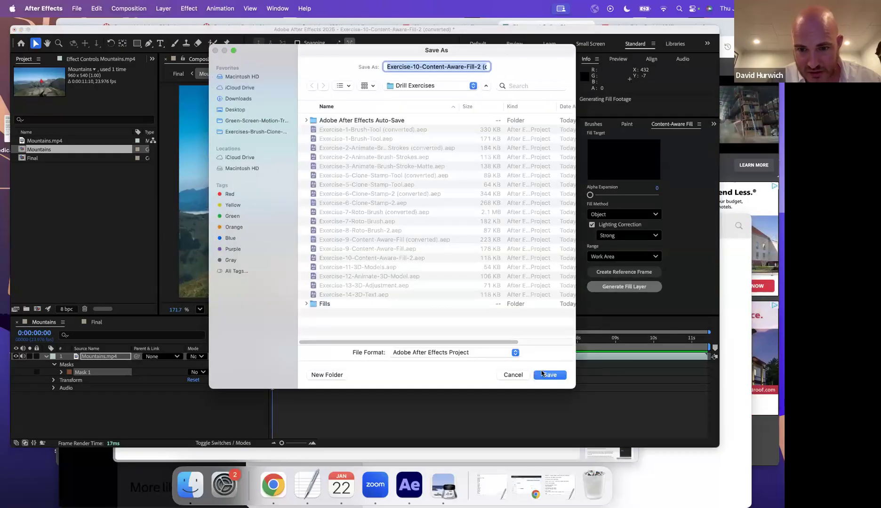
click(546, 374)
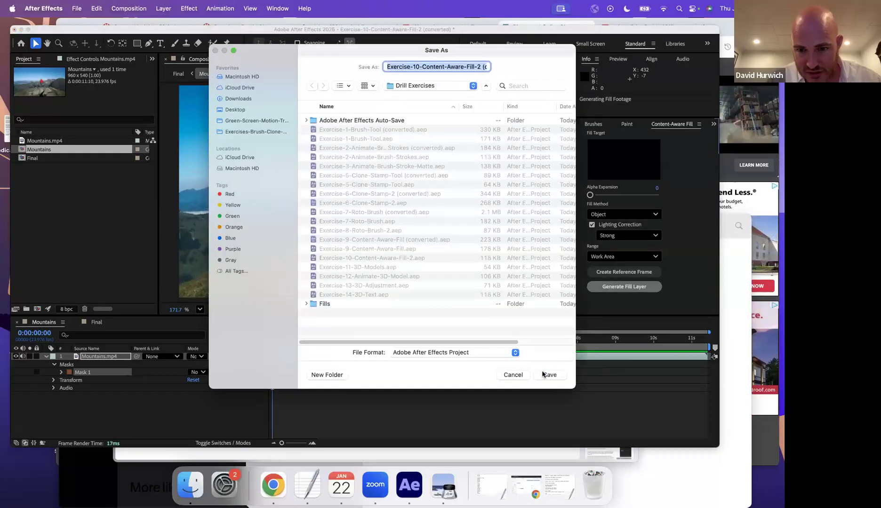
click(629, 292)
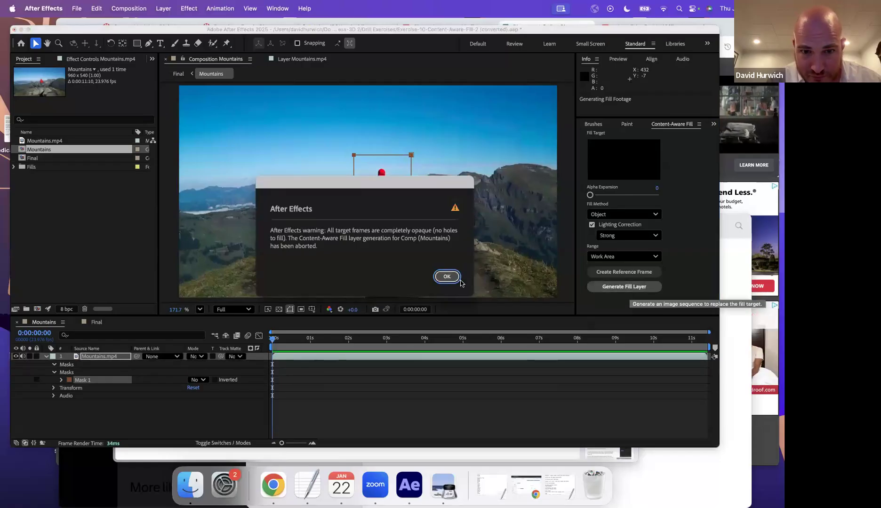
click(447, 277)
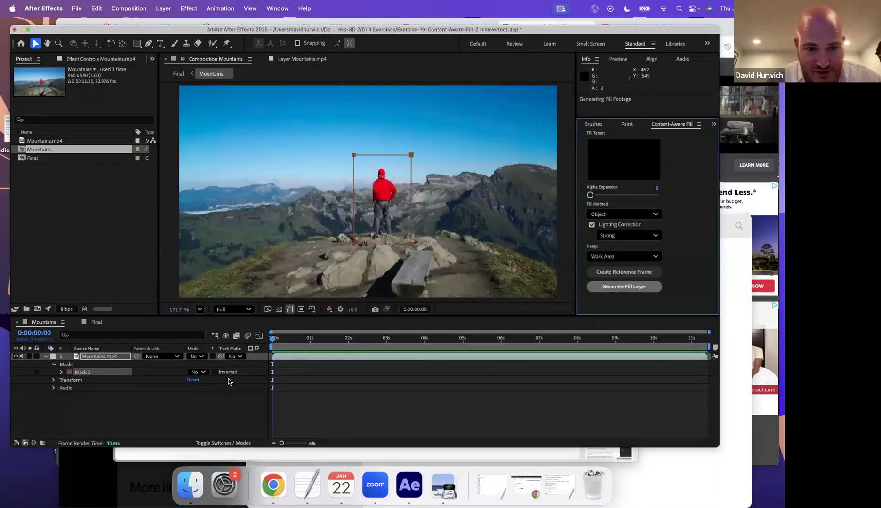
click(196, 380)
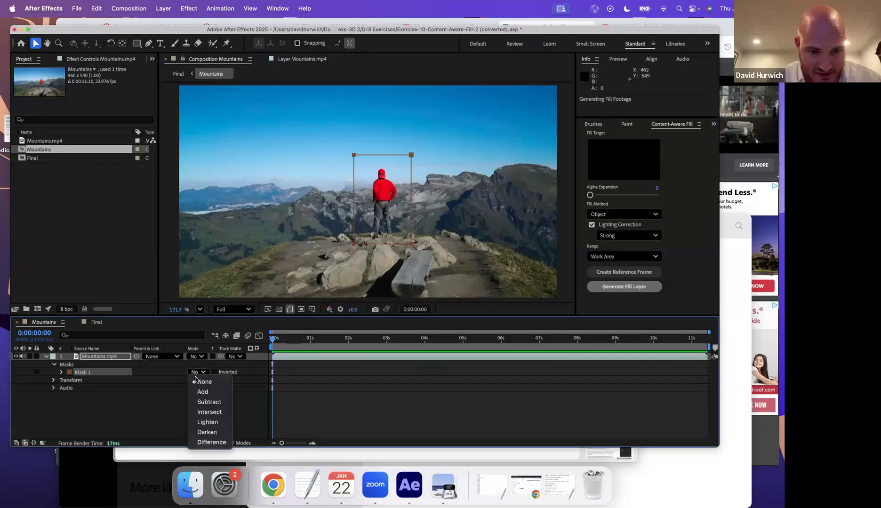
- Set Mask 1 to Subtract and generate the Fill [000-273].png layer that removes the hiker
click(209, 402)
click(624, 287)
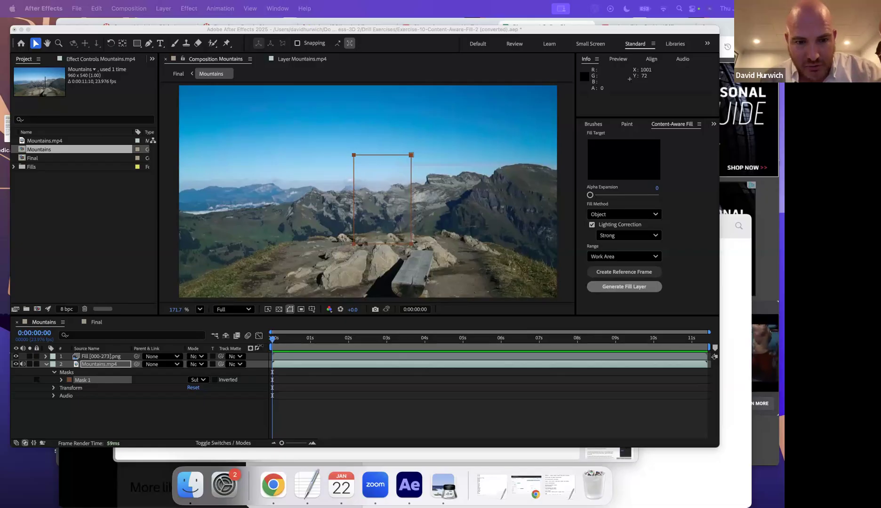
click(273, 344)
- Scrub and preview the Mountains composition to verify the filled area hides the hiker
drag(323, 346, 46, 316)
key(space)
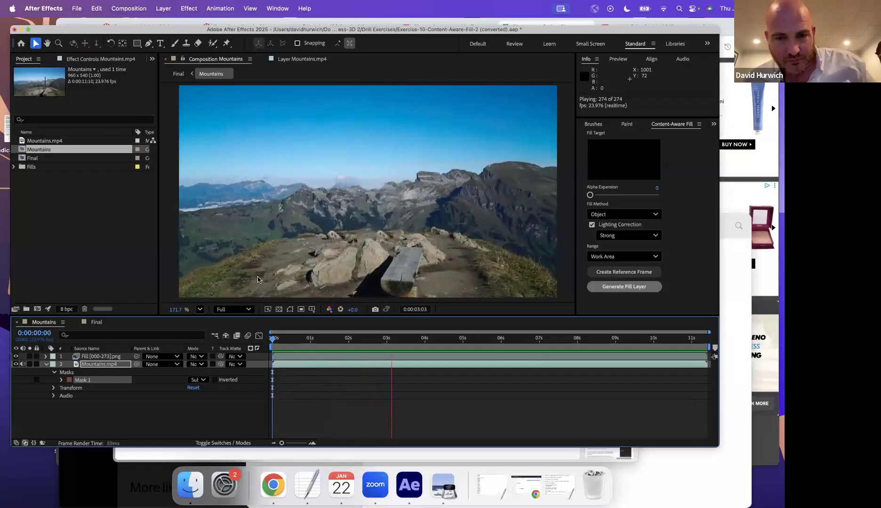
key(space)
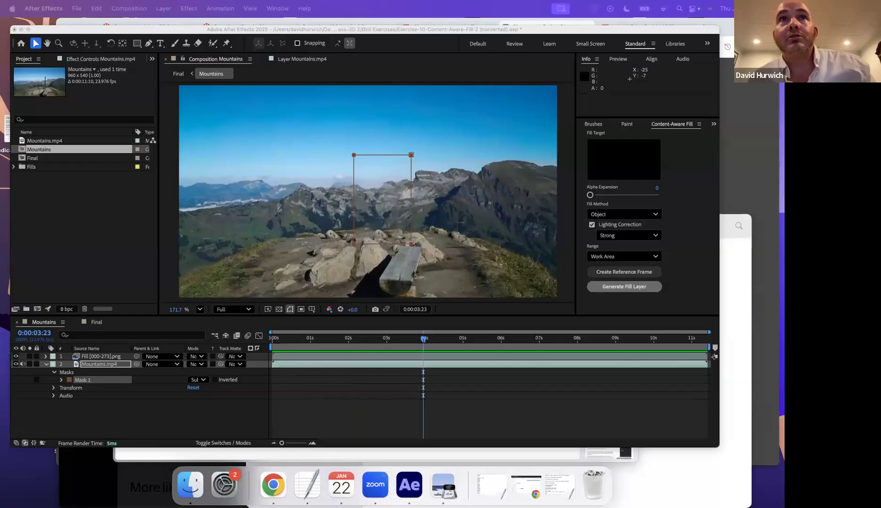
- Download the Pexels canal video in SD 960x540 as 16403864-sd_960_540_30fps.mp4
drag(396, 54, 397, 102)
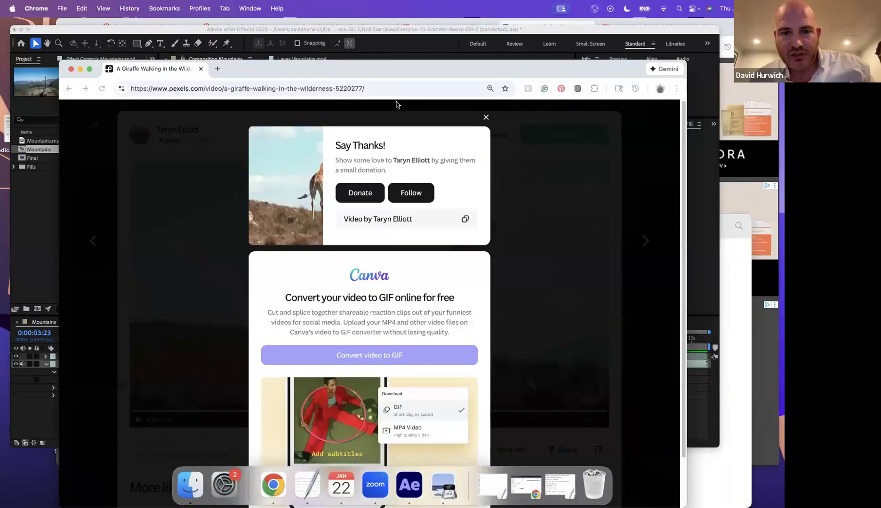
drag(469, 109, 464, 111)
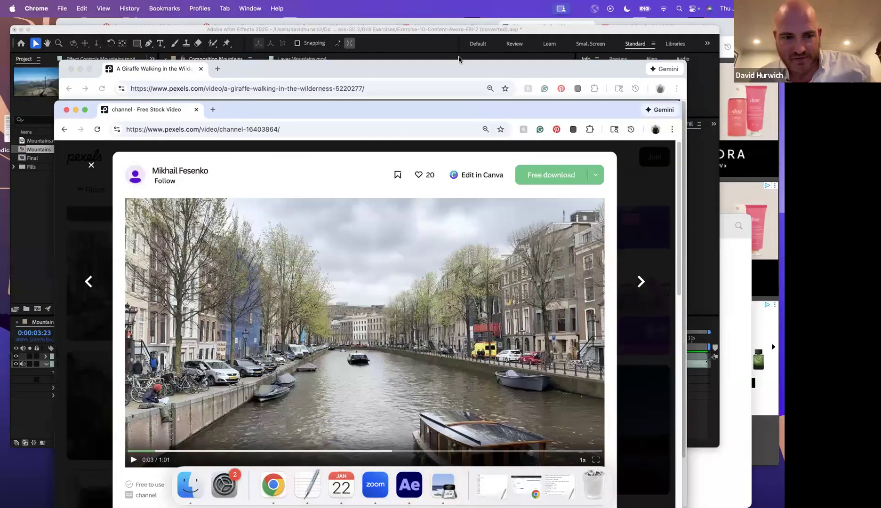
drag(459, 59, 461, 57)
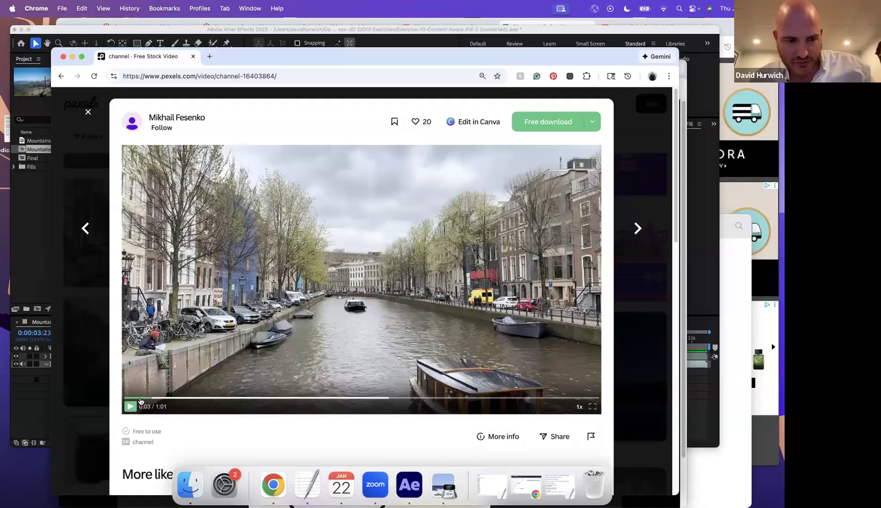
click(141, 401)
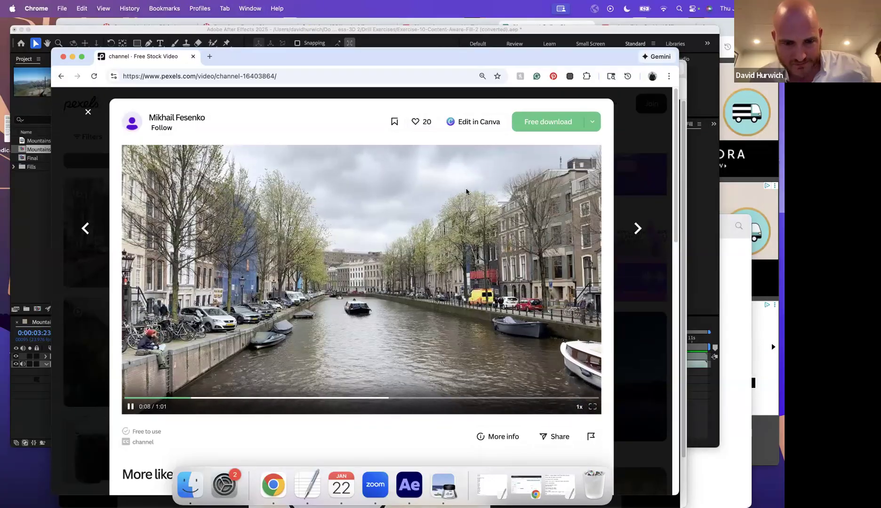
click(592, 122)
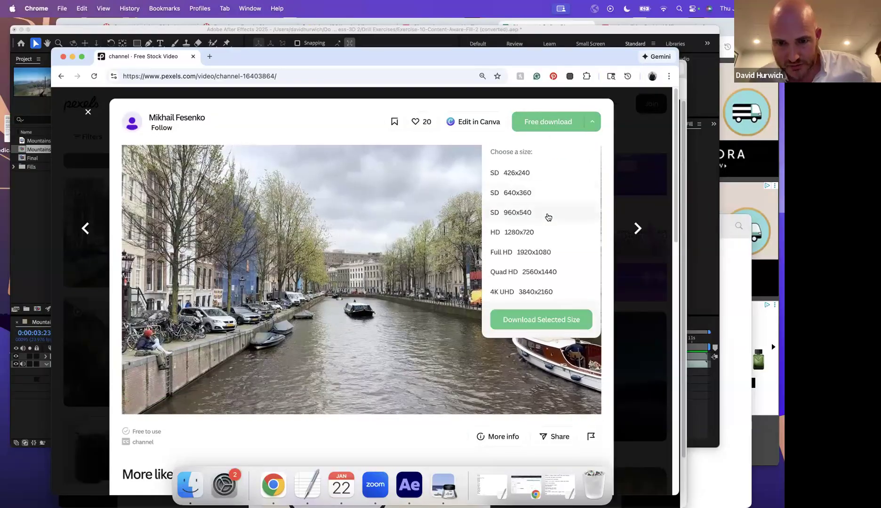
click(529, 320)
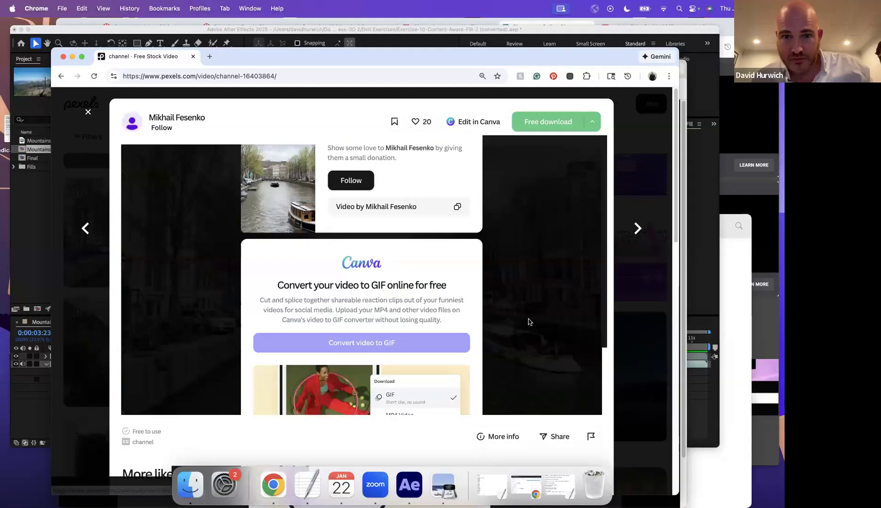
click(401, 494)
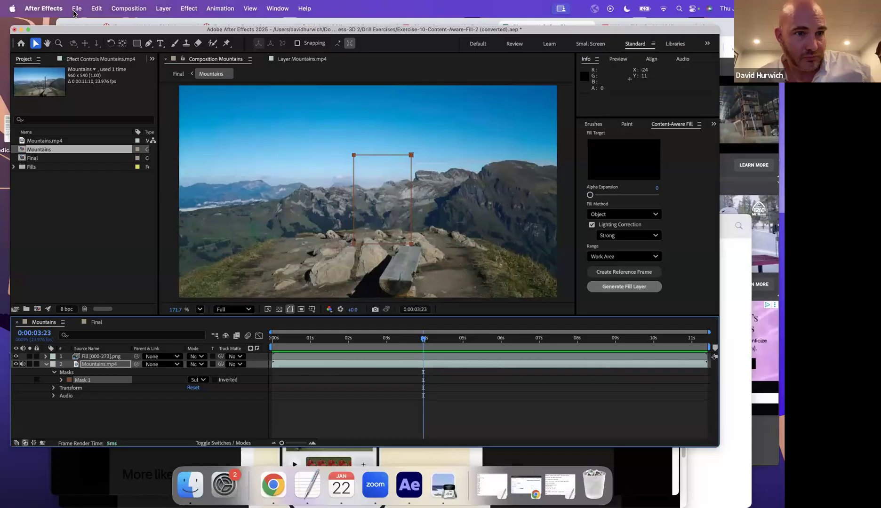
- Import 16403864-sd_960_540_30fps.mp4 from Downloads through File > Import > File
click(77, 8)
mouse_move(132, 146)
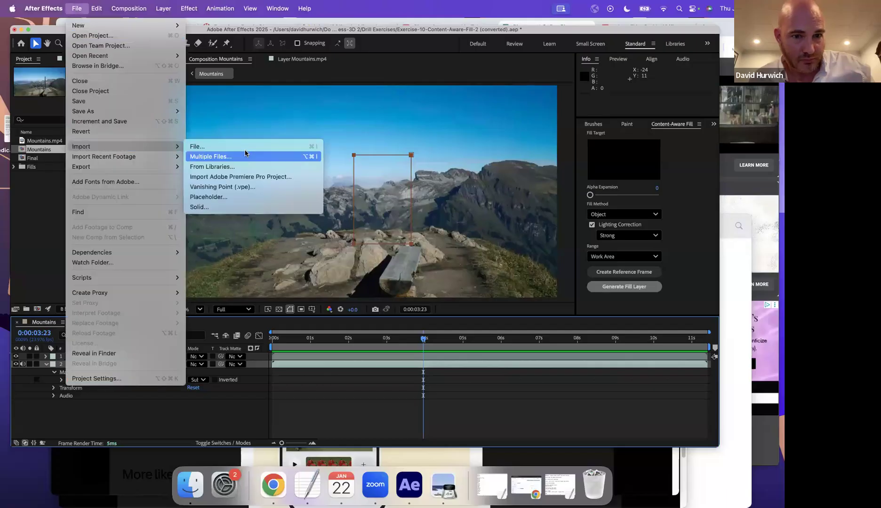
click(242, 150)
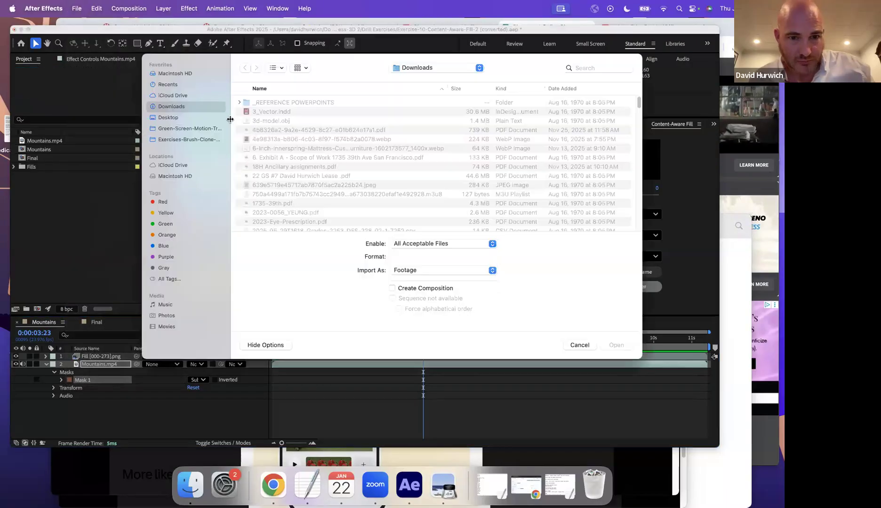
click(563, 88)
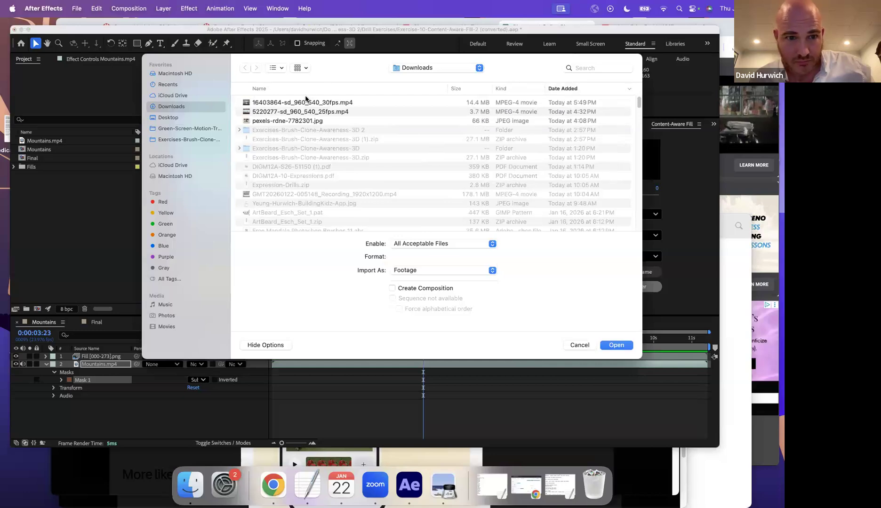
click(302, 102)
key(space)
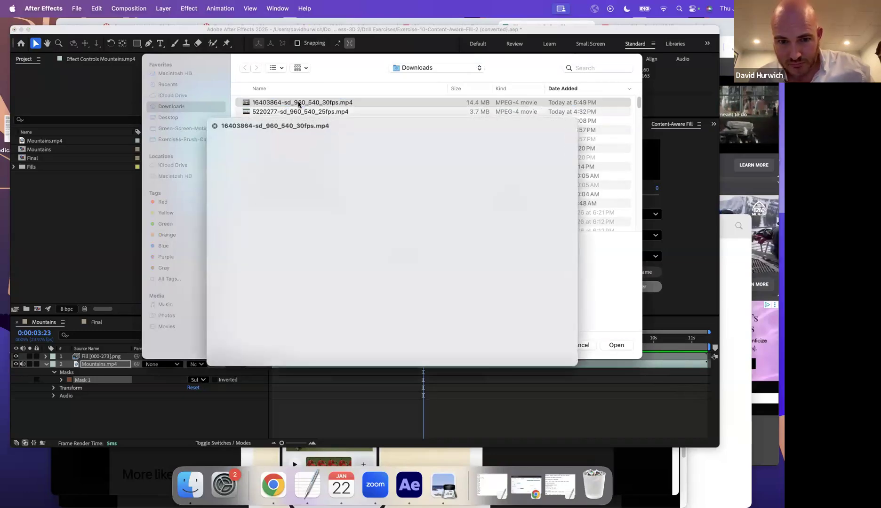
key(space)
double_click(296, 102)
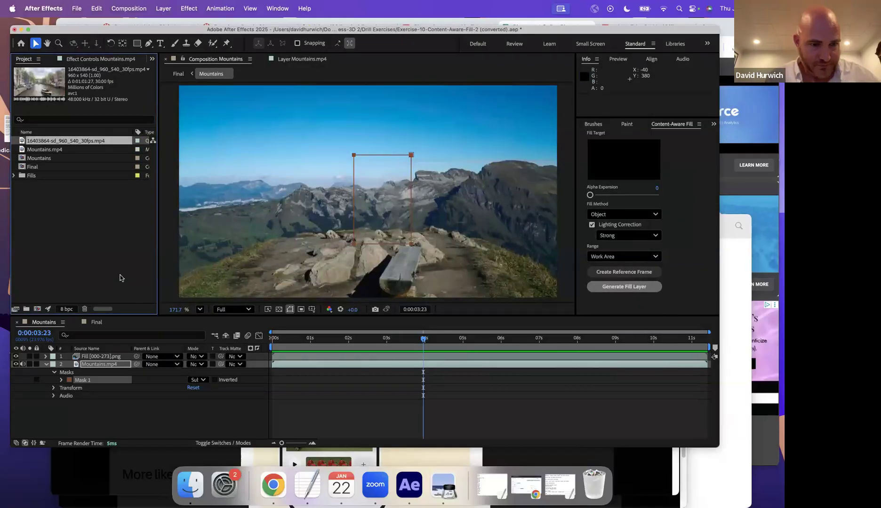
- Delete the mask and both layers, then place the canal clip in the Mountains composition
key(Delete)
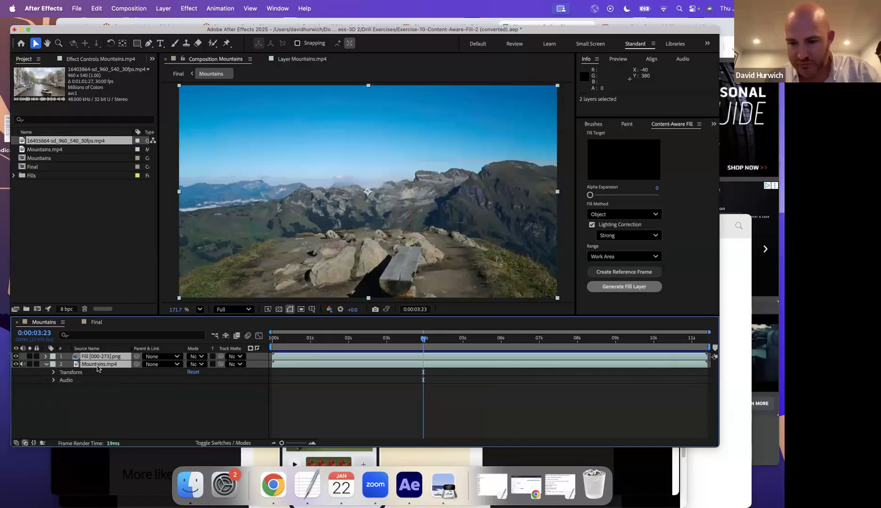
key(Delete)
drag(99, 320, 94, 373)
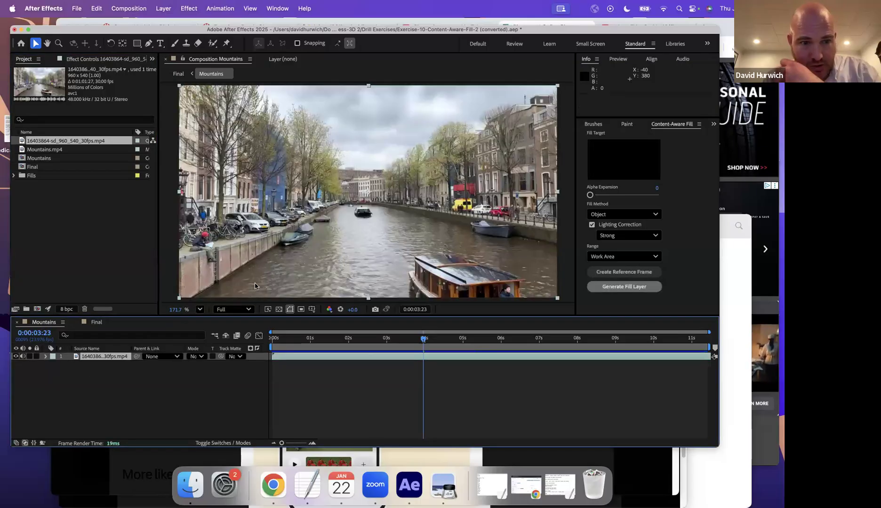
- Scale the canal layer to 102% to fill the frame and preview it
key(s)
mouse_move(197, 365)
mouse_down()
mouse_move(189, 365)
mouse_move(200, 365)
mouse_up()
key(space)
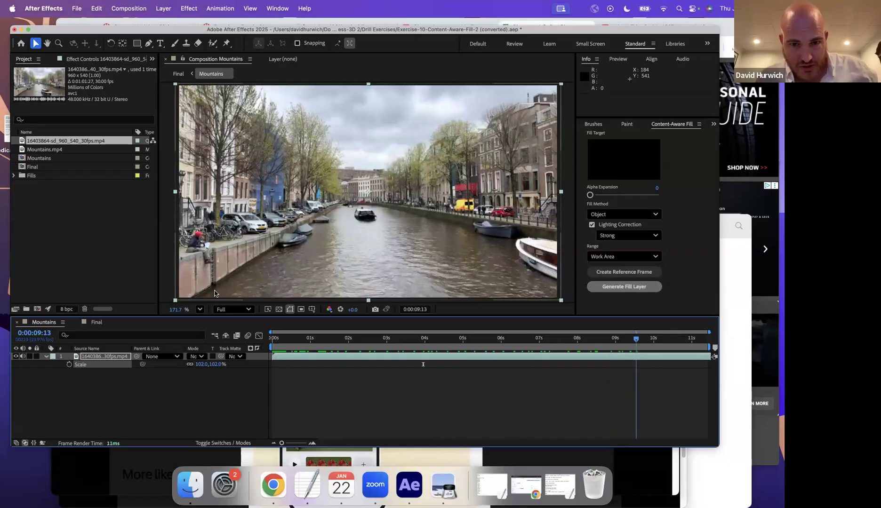
key(space)
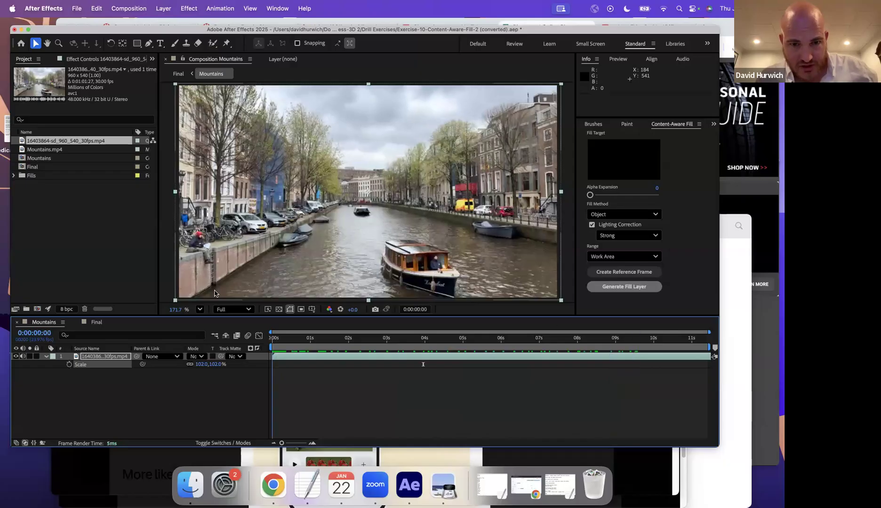
click(148, 44)
- Draw a closed four-point mask around the distant boat
click(347, 208)
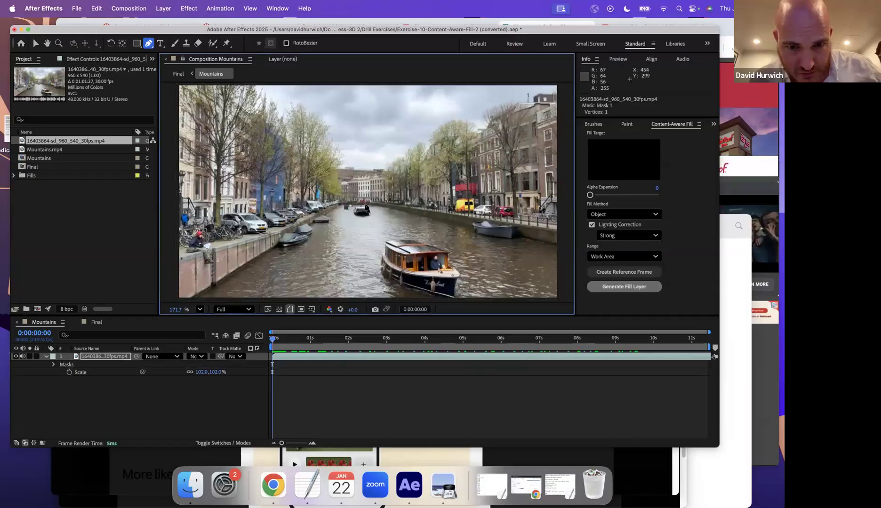
click(373, 206)
click(407, 224)
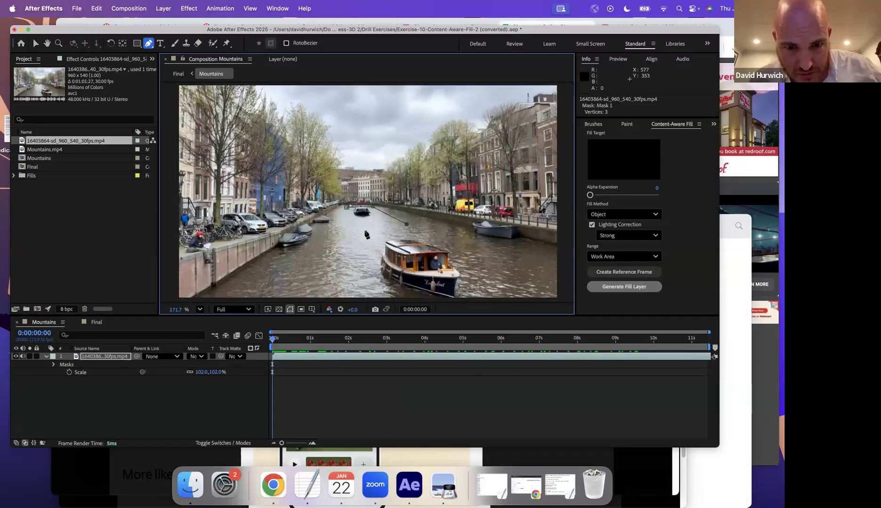
click(345, 231)
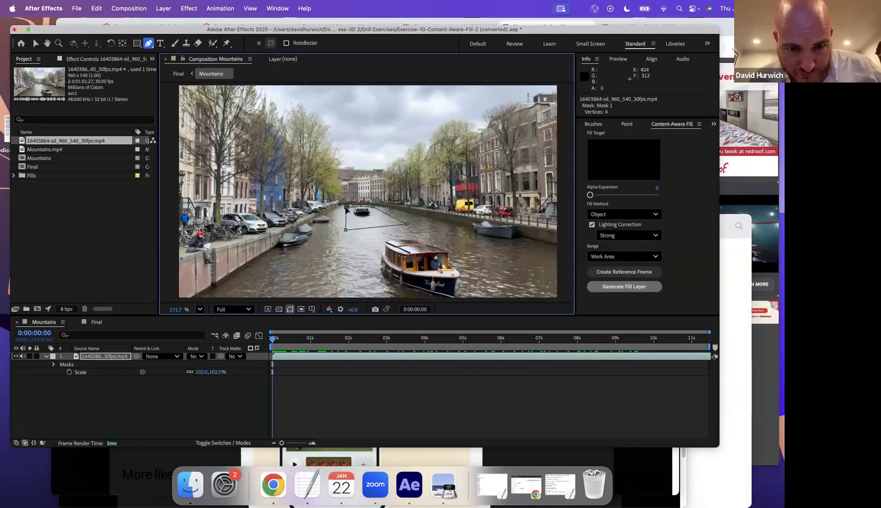
click(347, 208)
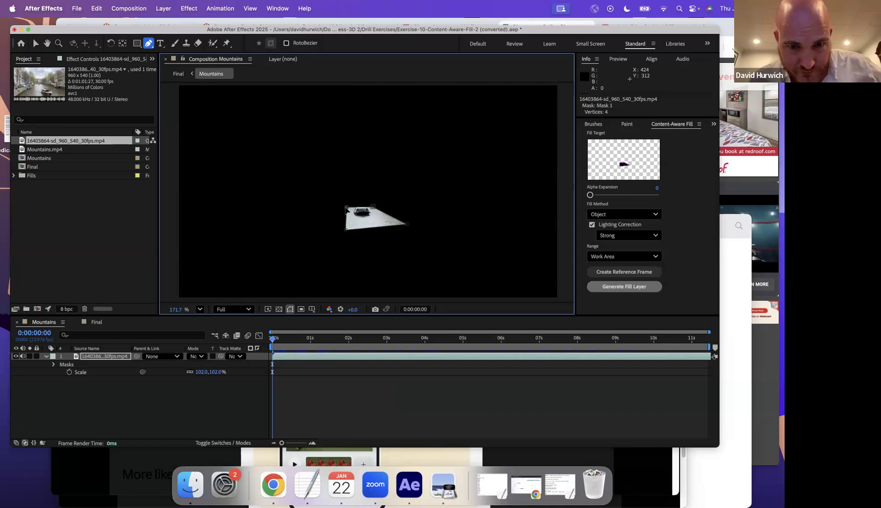
- Set Mask 1's mode to Subtract, then back to None
click(53, 364)
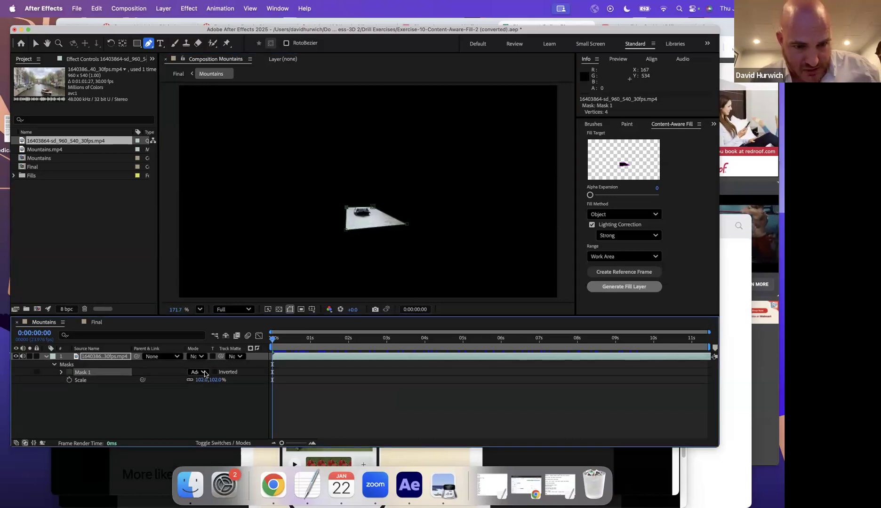
click(198, 372)
click(205, 402)
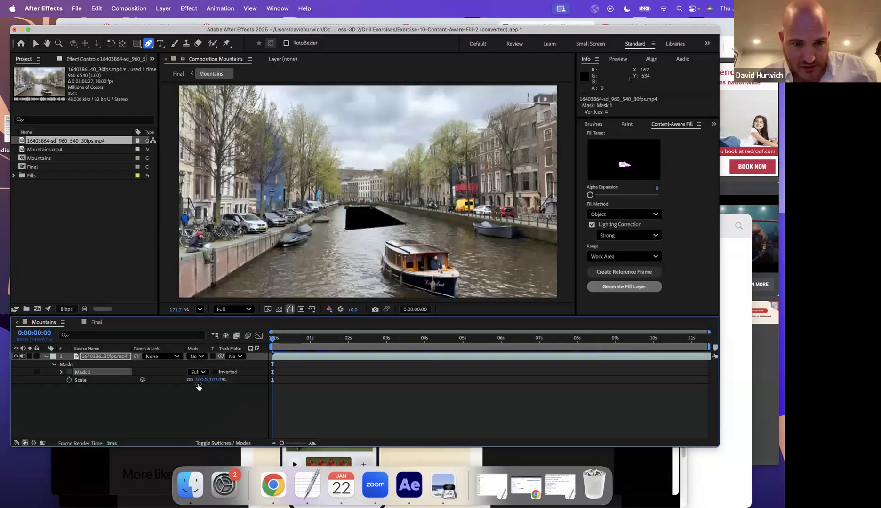
click(198, 372)
click(197, 379)
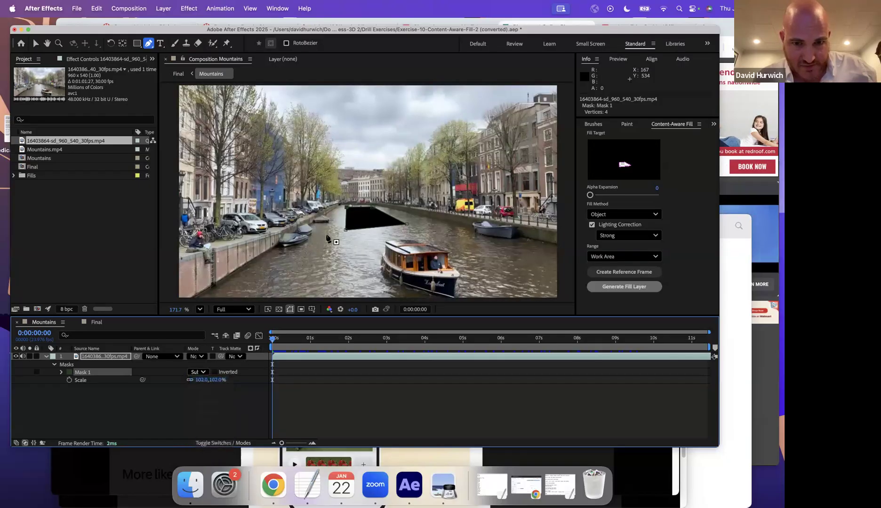
- Zoom in, scrub the clip to follow the boat, and nudge the mask up slightly
key(v)
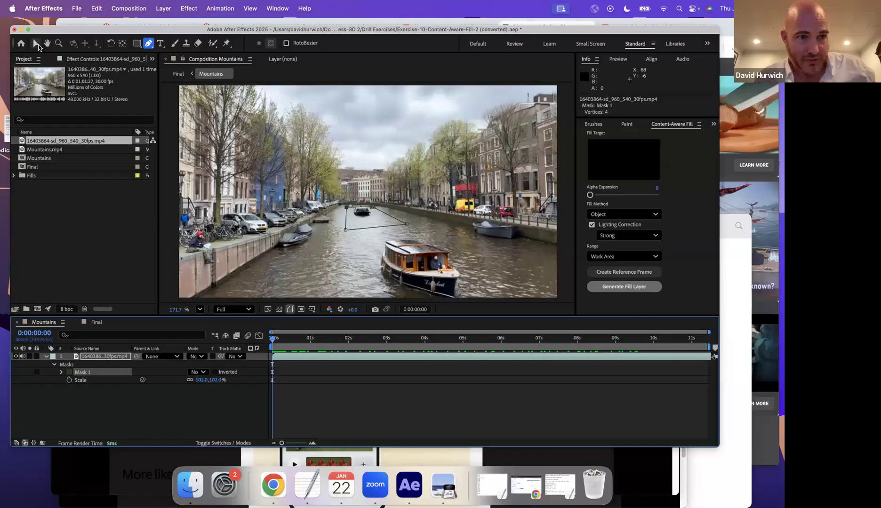
scroll(352, 213, up, 1)
scroll(352, 213, up, 5)
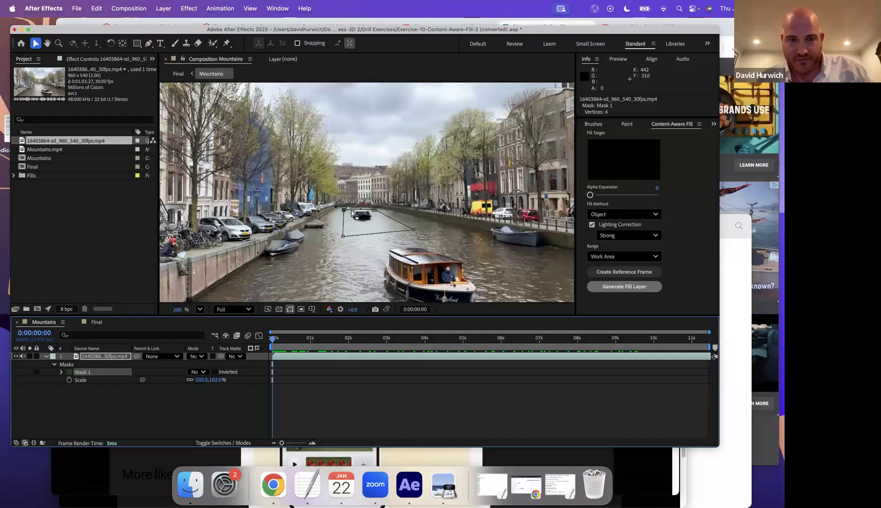
drag(370, 341, 715, 382)
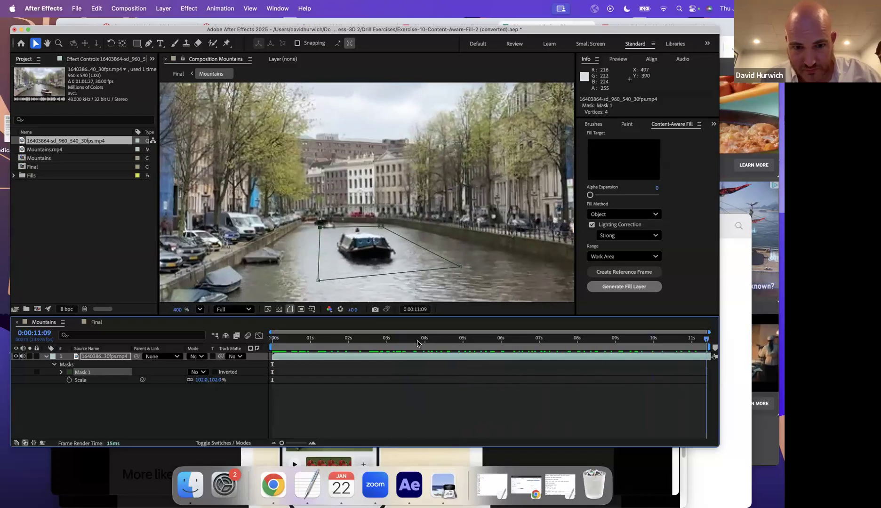
key(Home)
double_click(320, 228)
drag(320, 229, 320, 225)
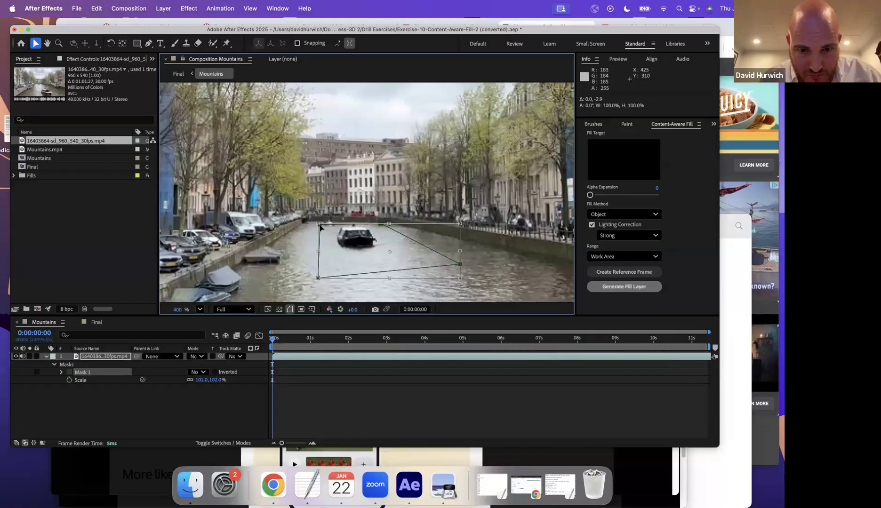
key(Return)
- Shift the mask up-left, drag its bottom corners outward, and set it to Subtract
double_click(320, 228)
drag(320, 228, 316, 224)
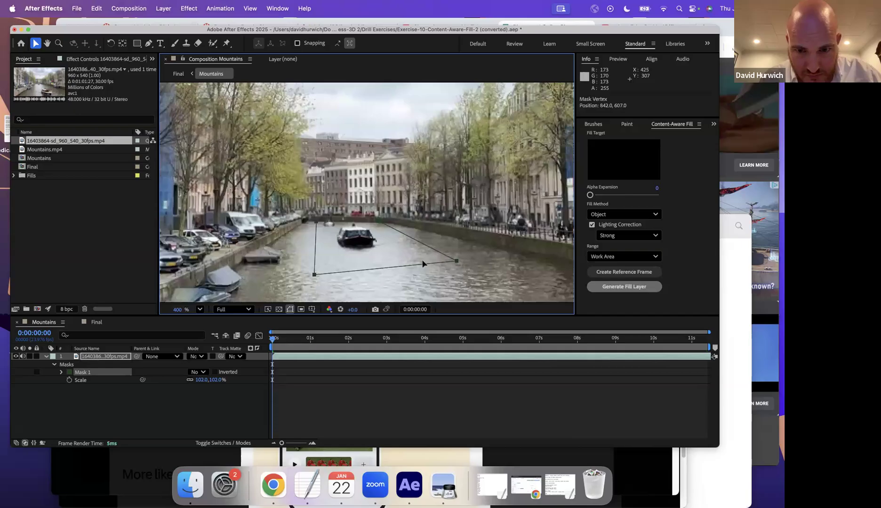
click(457, 262)
drag(457, 262, 470, 267)
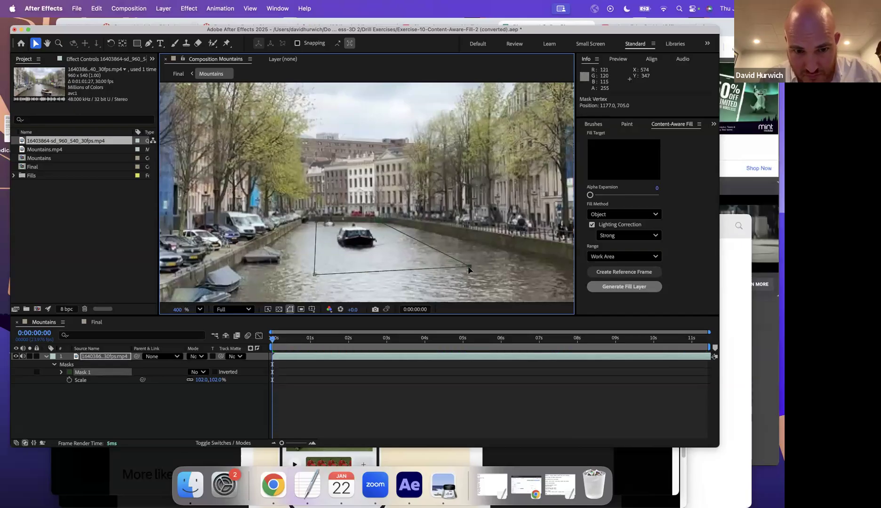
drag(315, 275, 298, 274)
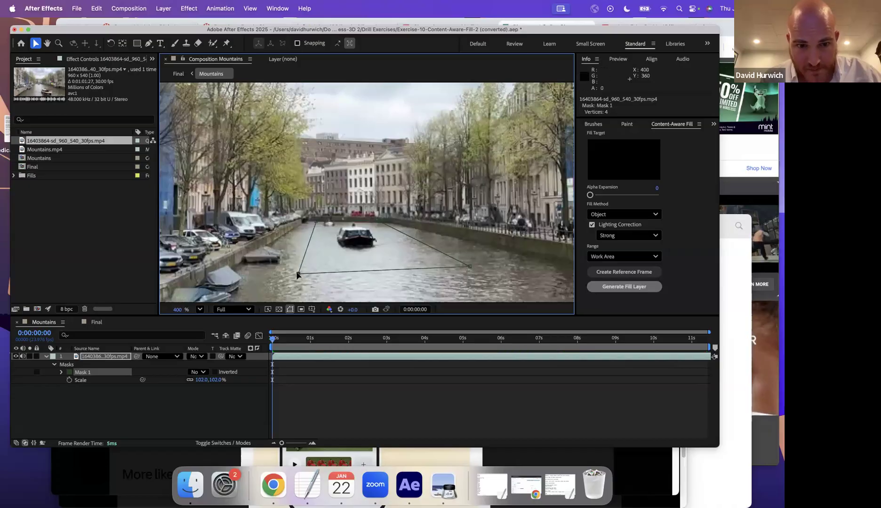
click(197, 371)
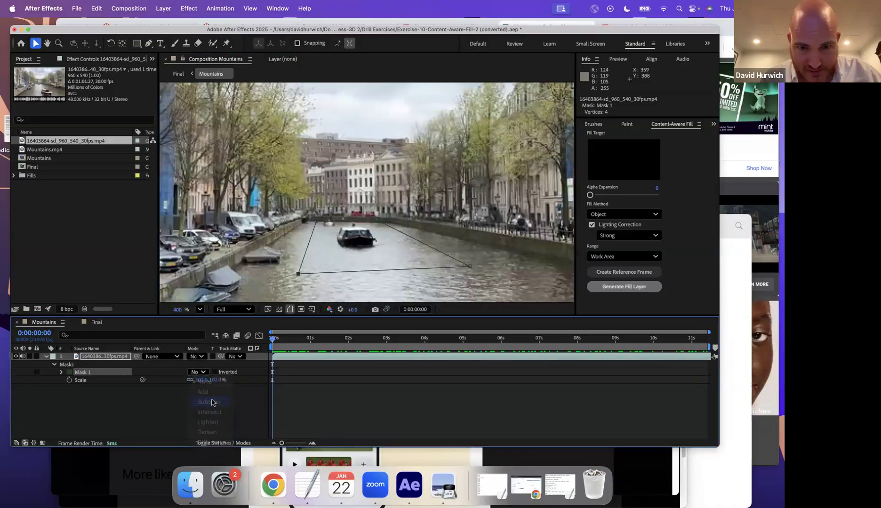
click(200, 401)
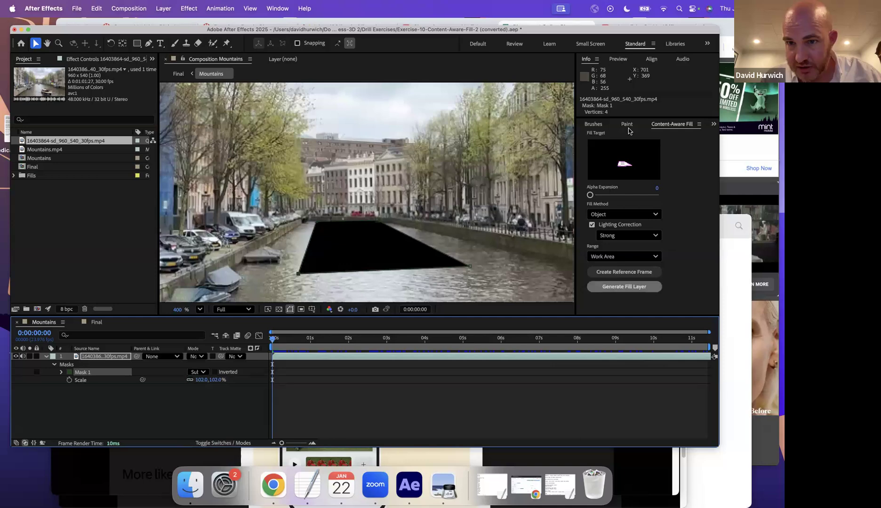
- Generate the Fill [000-273].png layer to paint the boat out of the canal
click(619, 289)
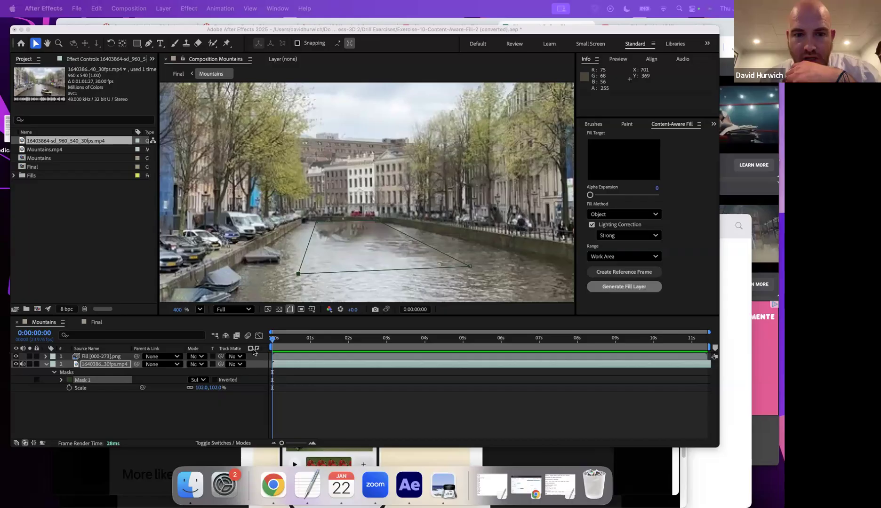
click(265, 342)
key(space)
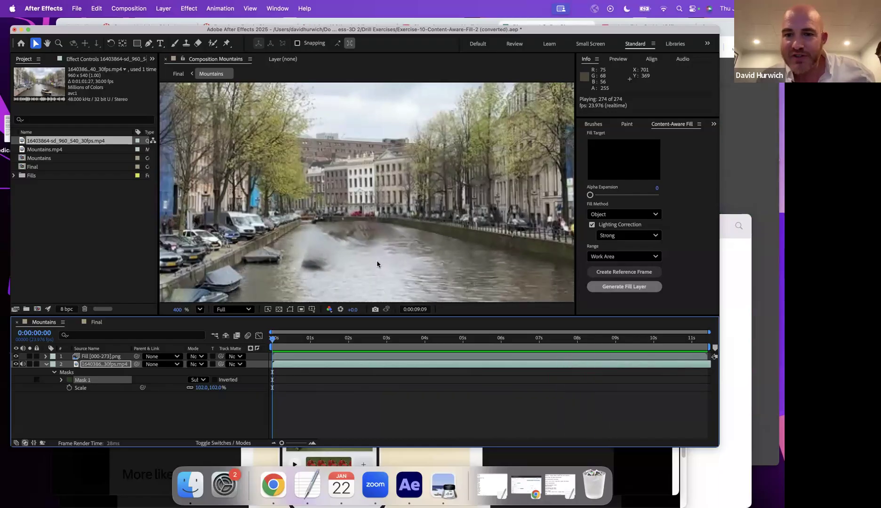
key(space)
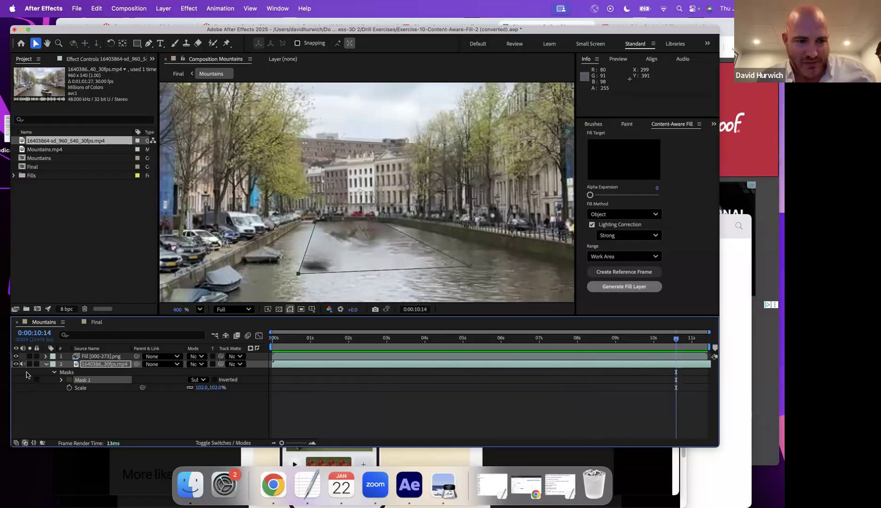